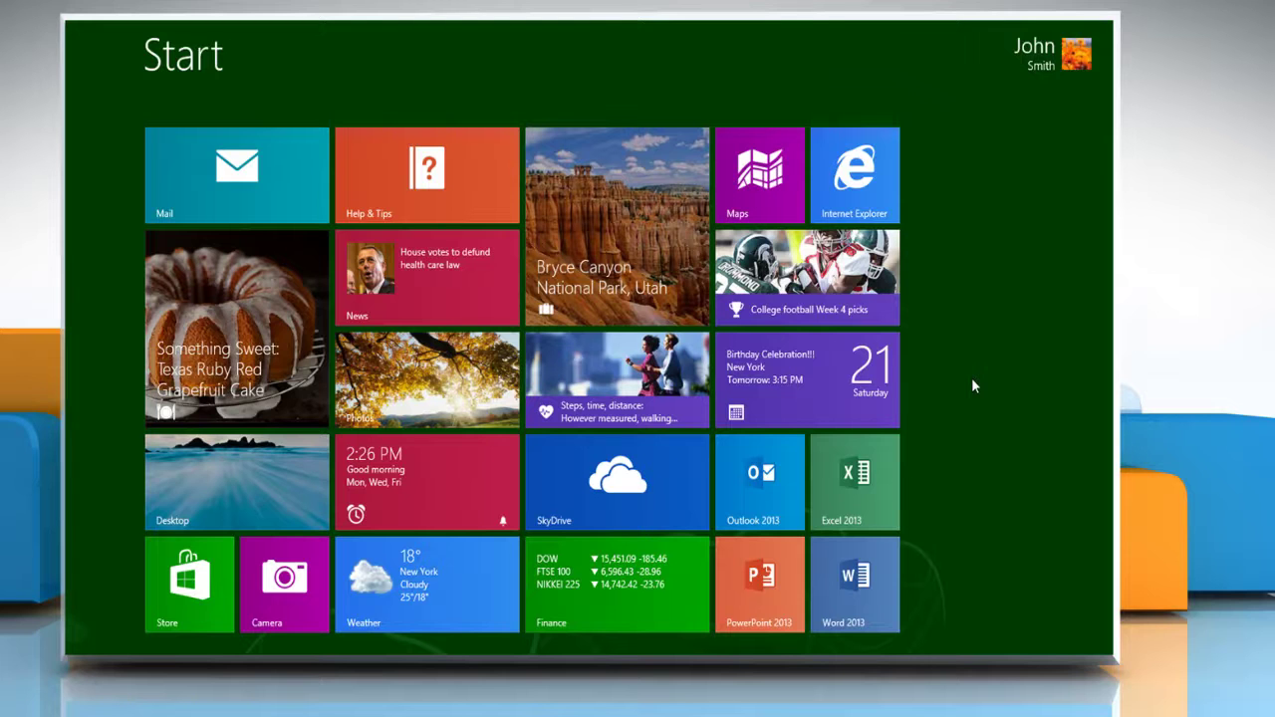
left_click(852, 188)
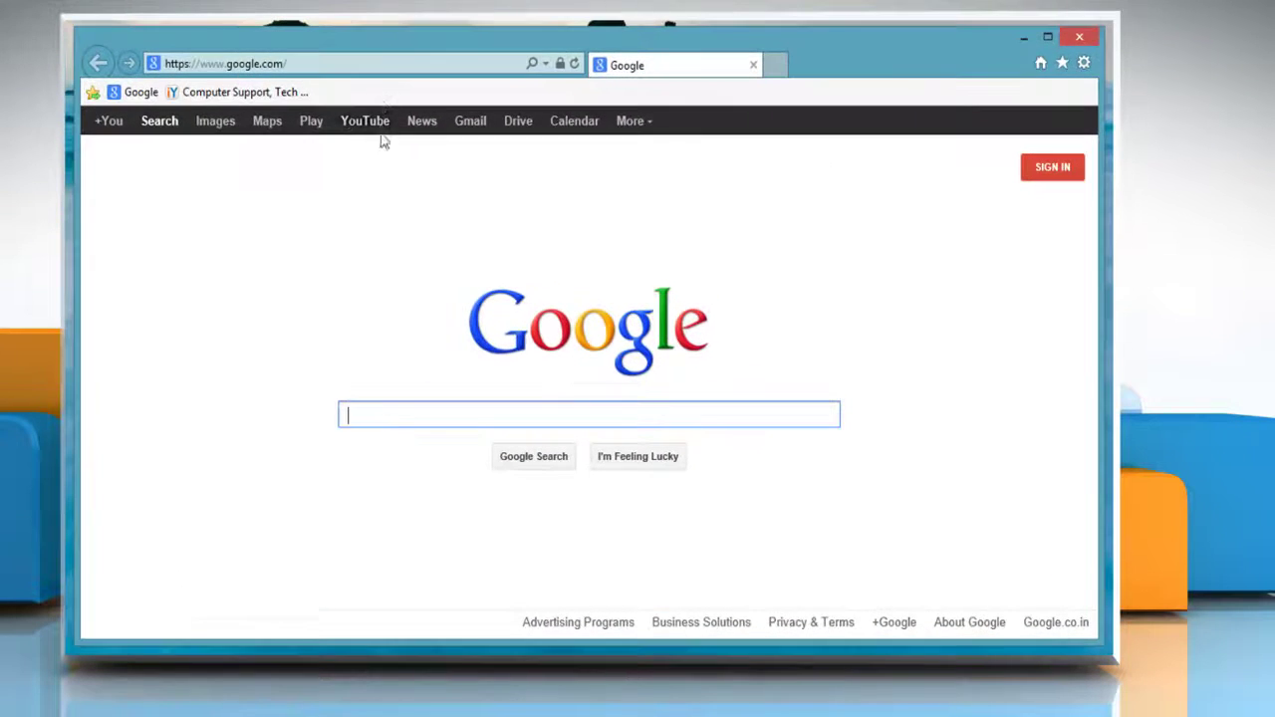
left_click(382, 63)
key("BackSpace")
type("ww")
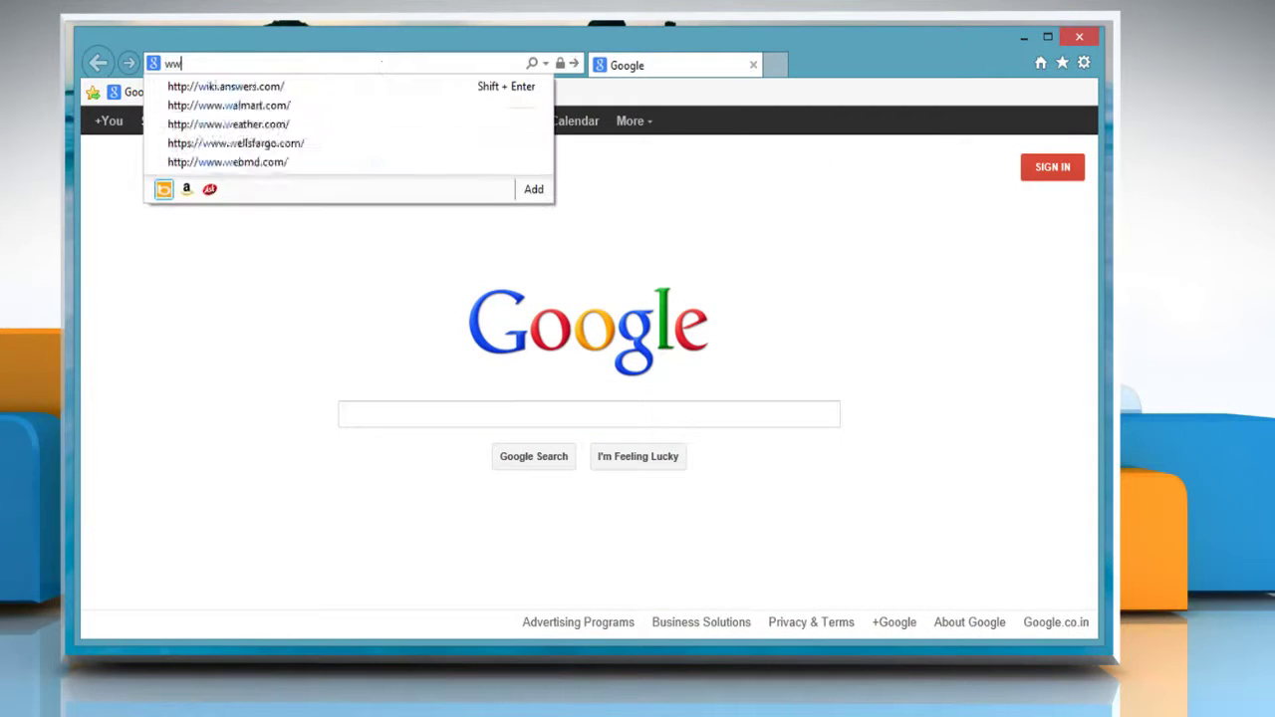
type("w.gmail.com")
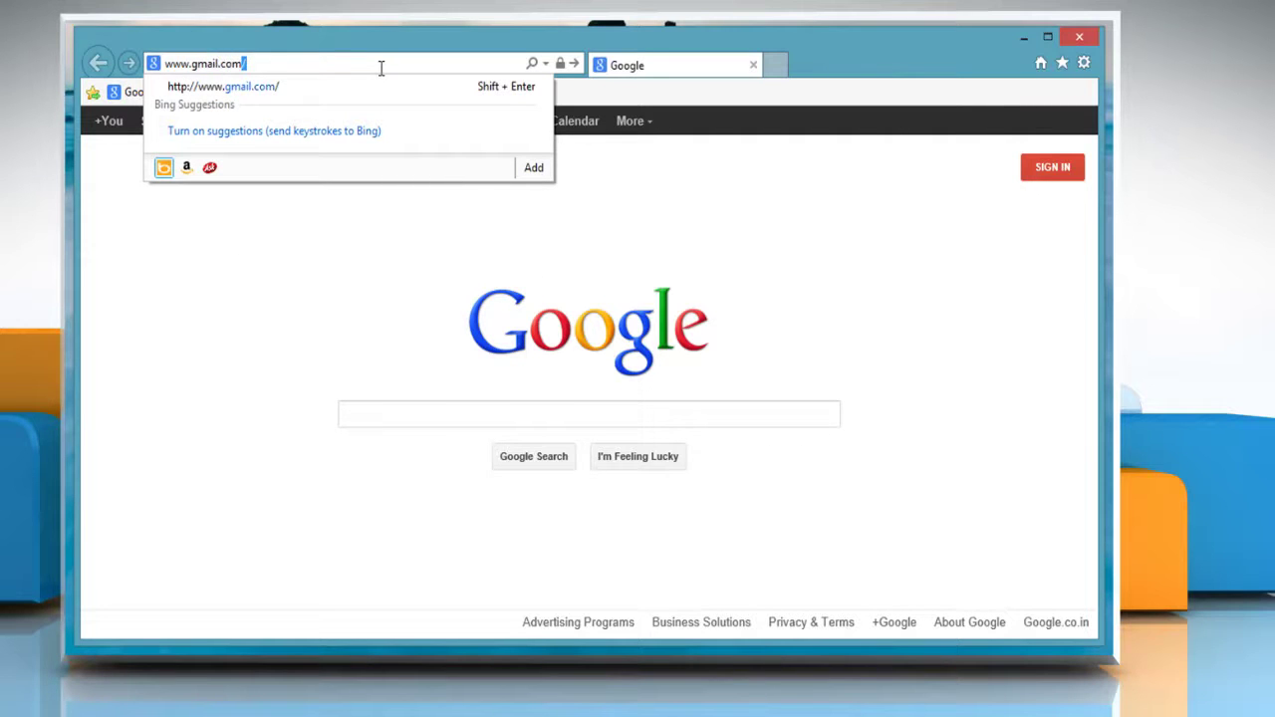
key("Return")
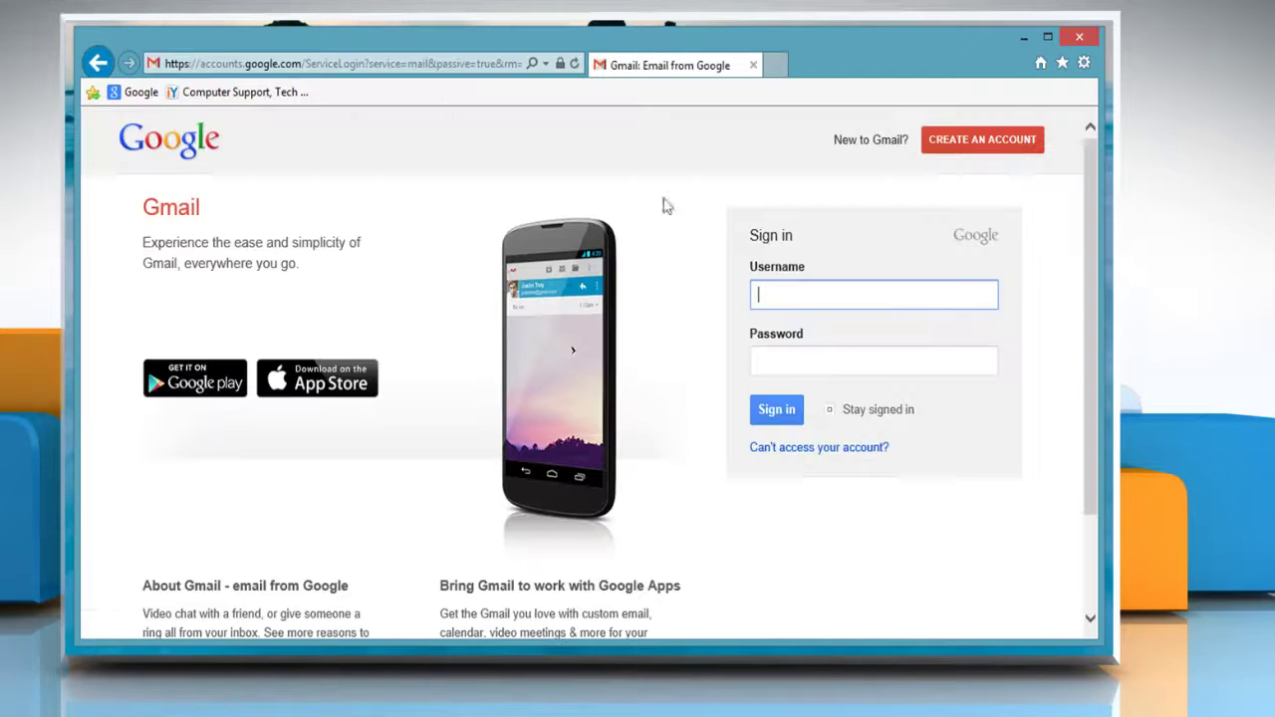
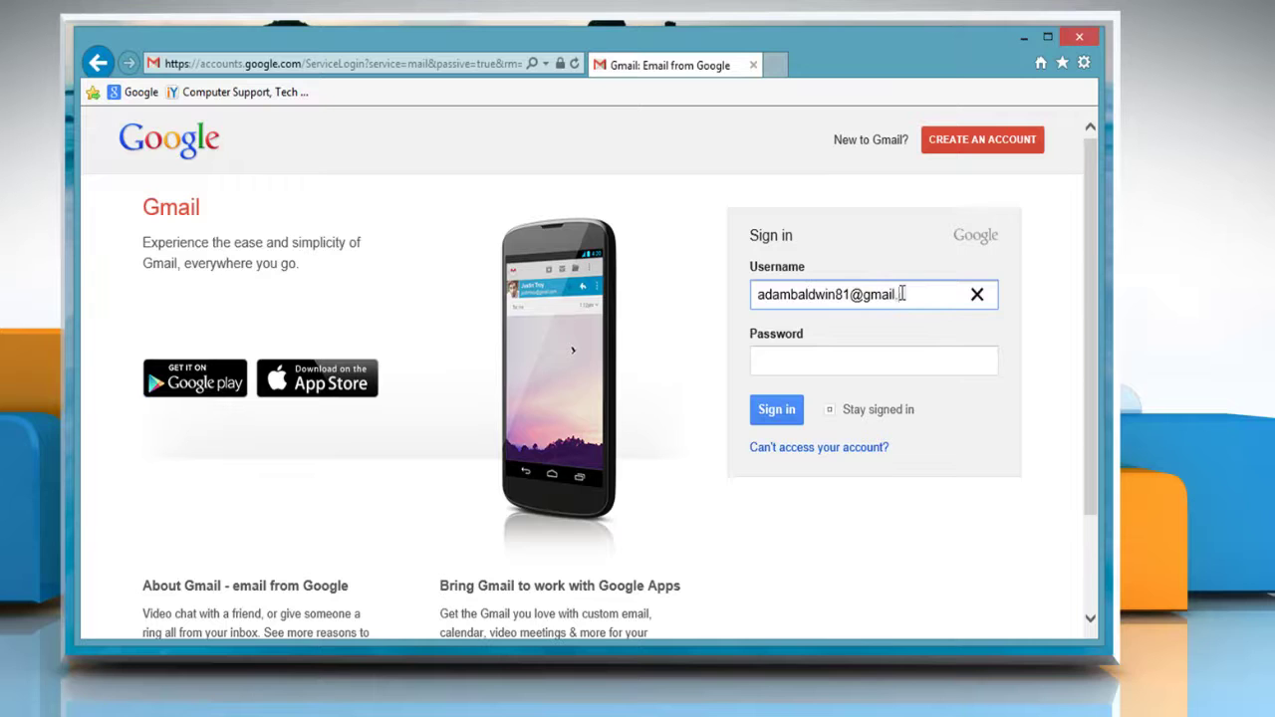
Sign in to Gmail with the account's e-mail address and password.
left_click(865, 360)
type("•••••••••••")
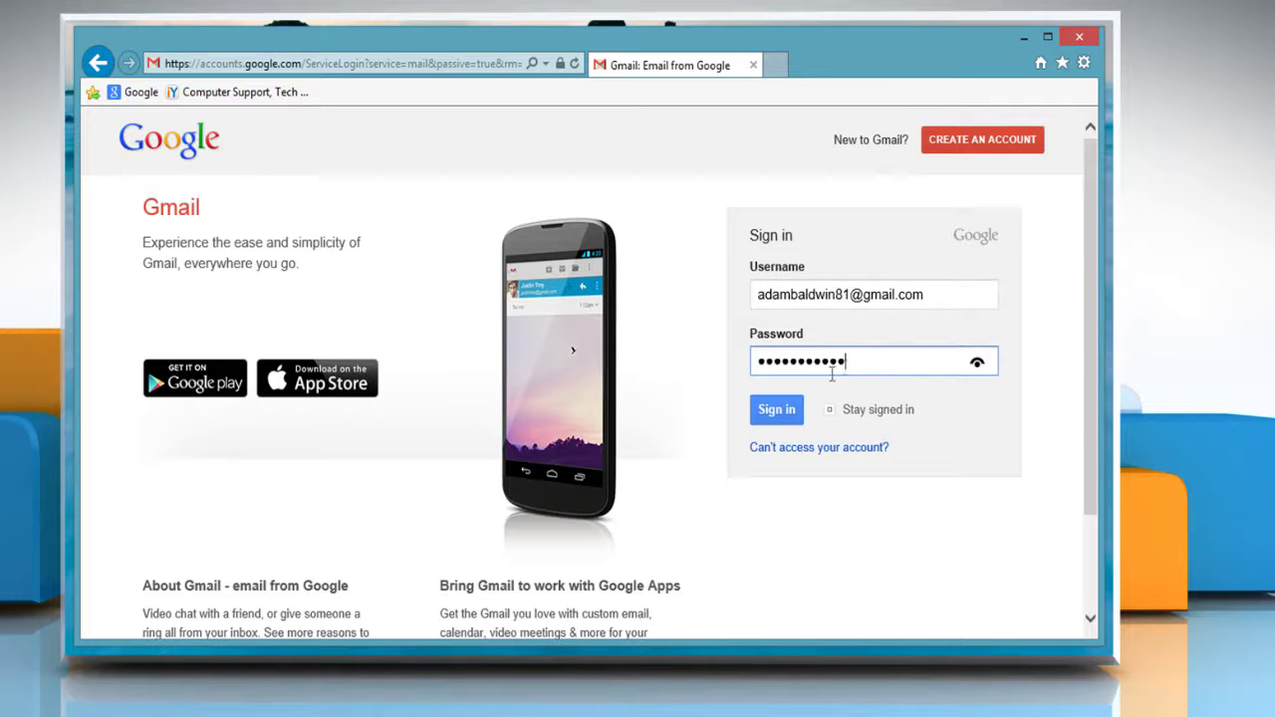
left_click(781, 412)
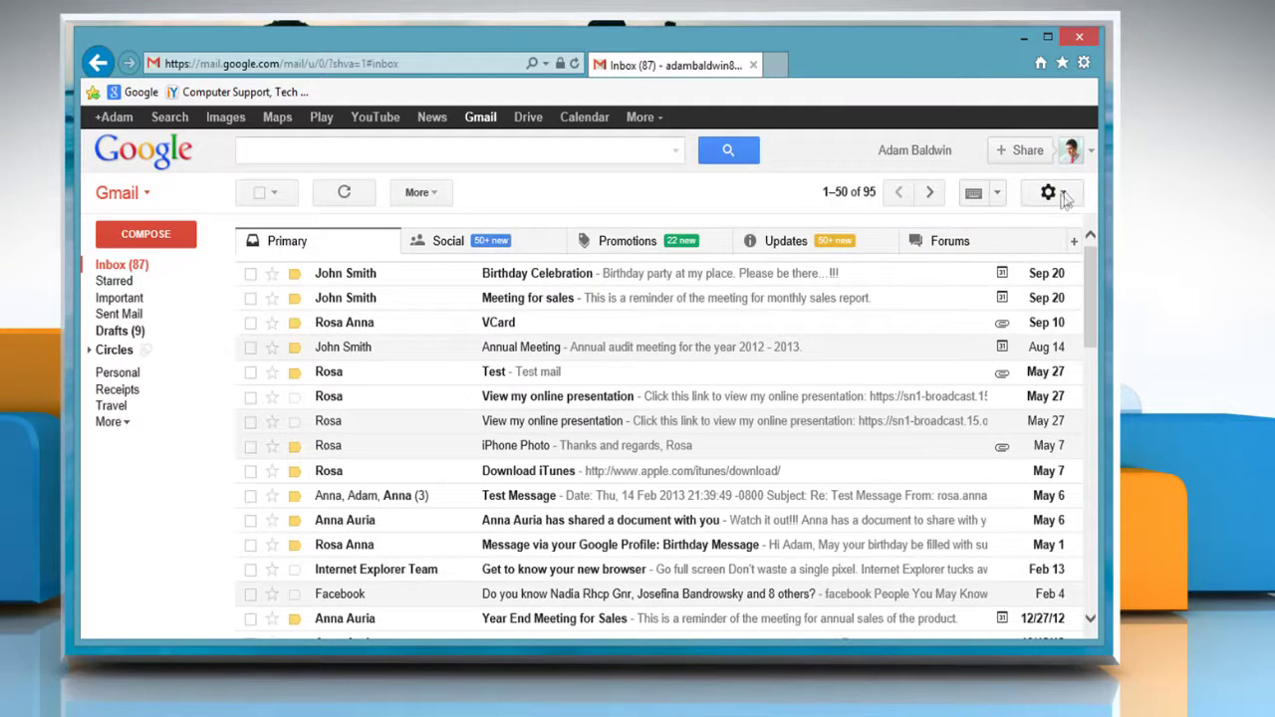
Turn on 'Enable POP for all mail' under Forwarding and POP/IMAP and save the changes.
left_click(1063, 196)
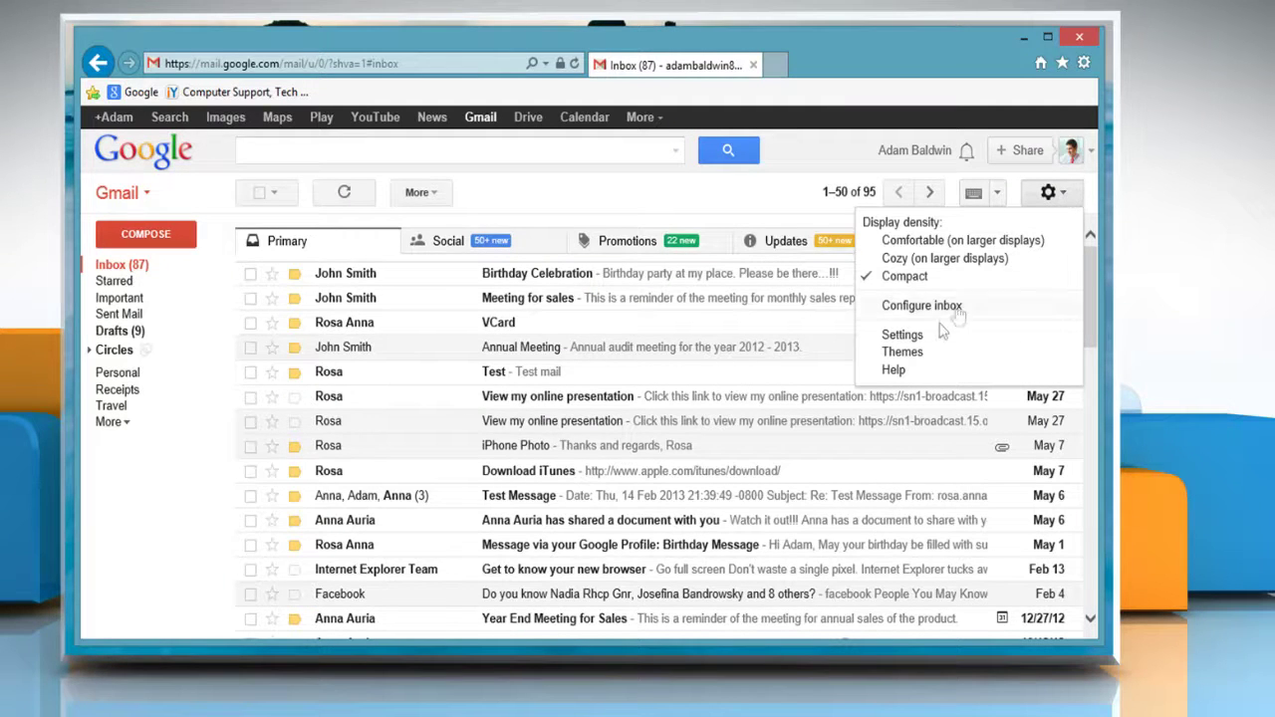
left_click(902, 335)
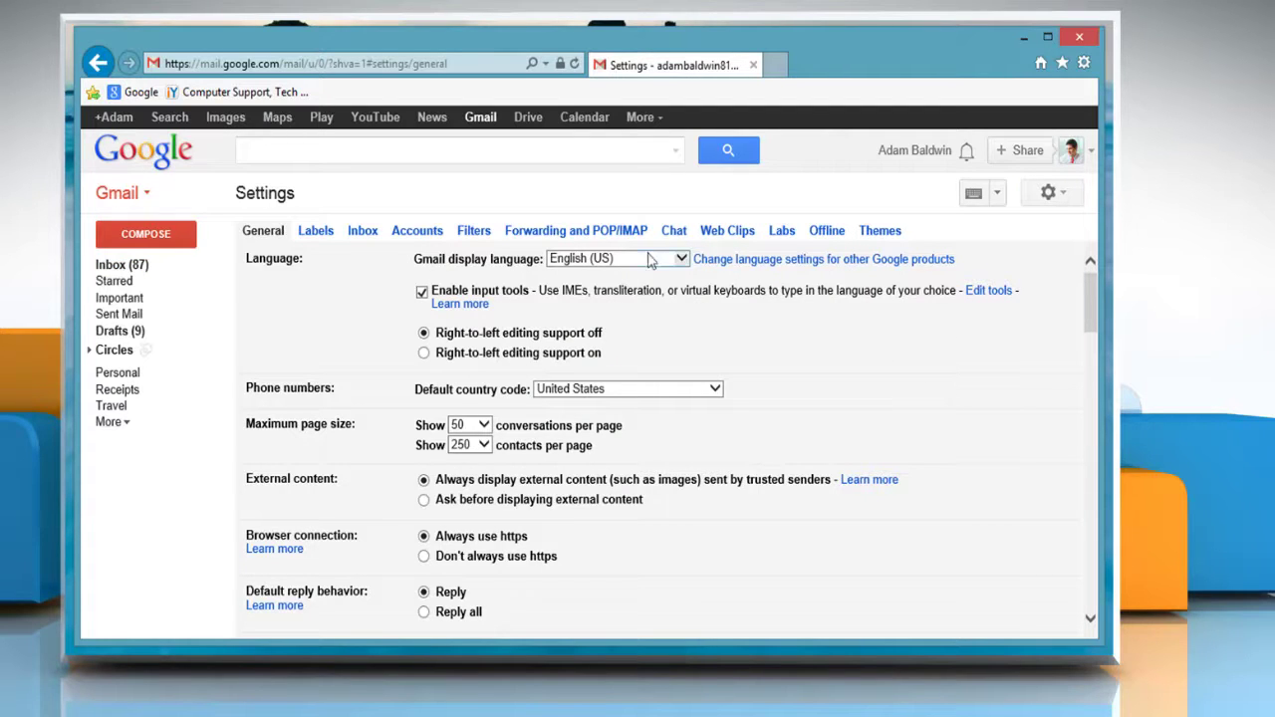
left_click(604, 228)
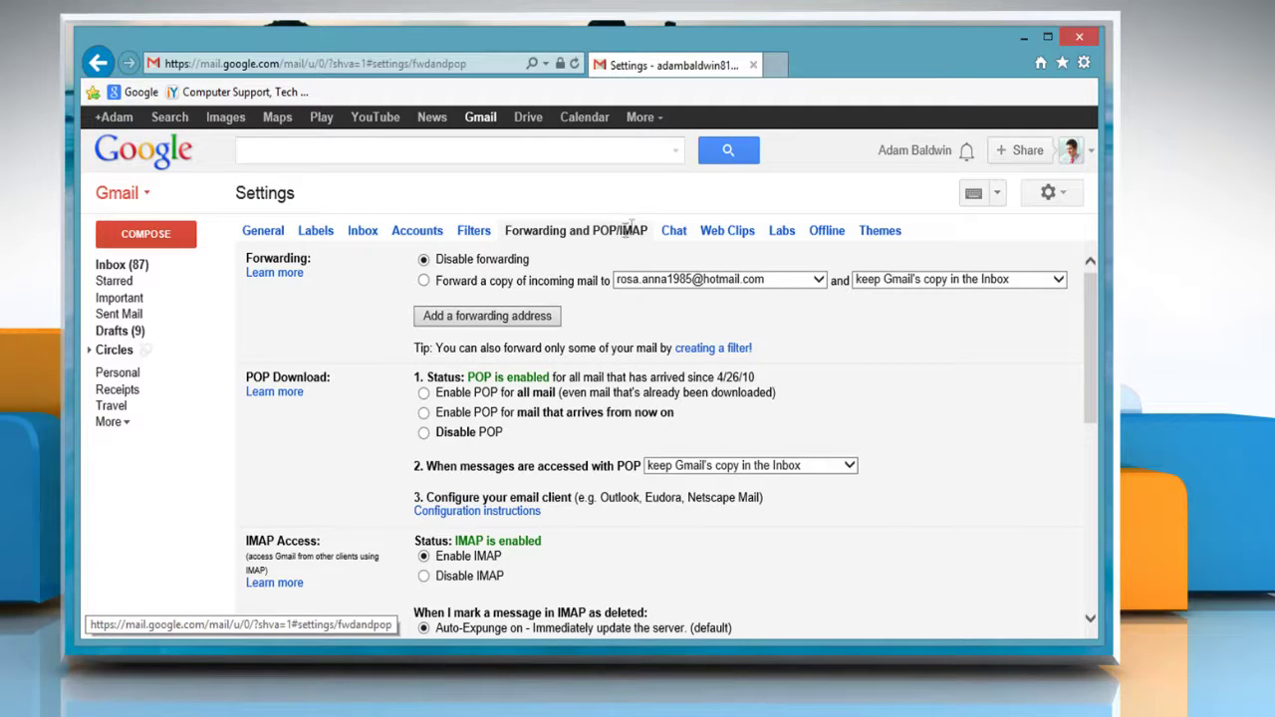
left_click(425, 394)
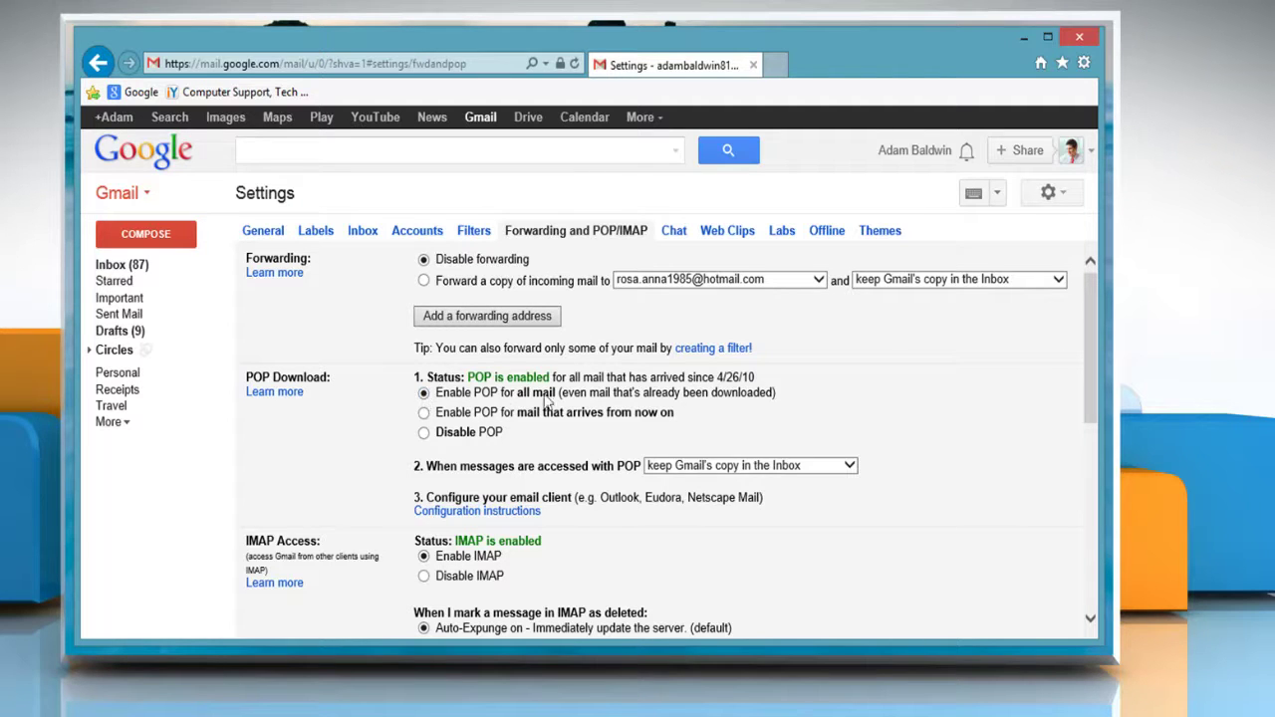
left_click_drag(1088, 370, 1085, 529)
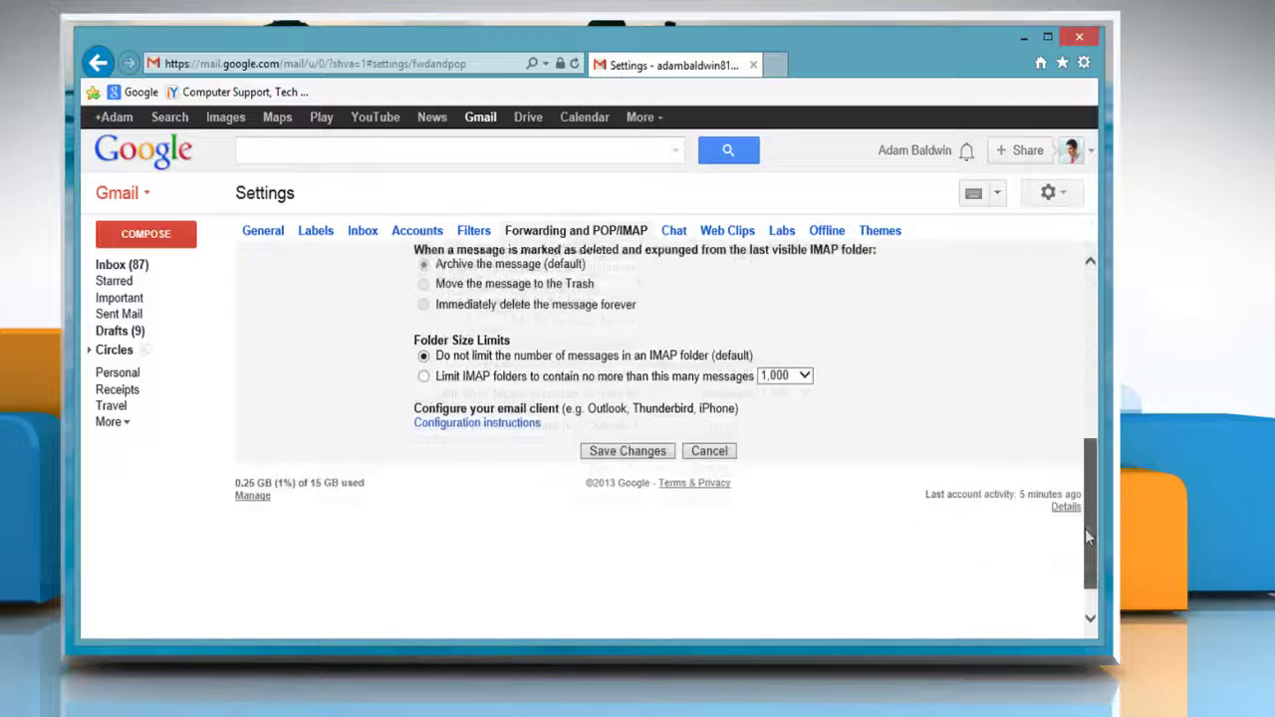
left_click(640, 410)
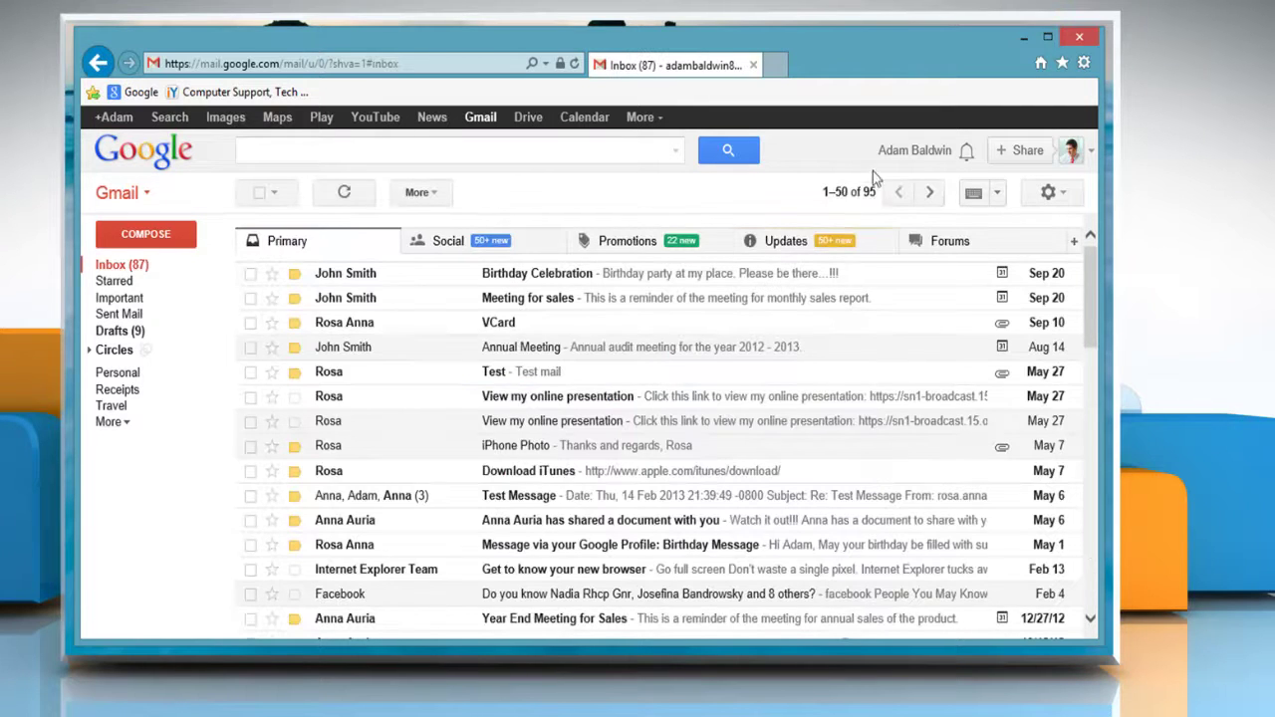
Minimize Internet Explorer and launch Outlook 2013 from the Windows 8 Start screen.
left_click(1026, 37)
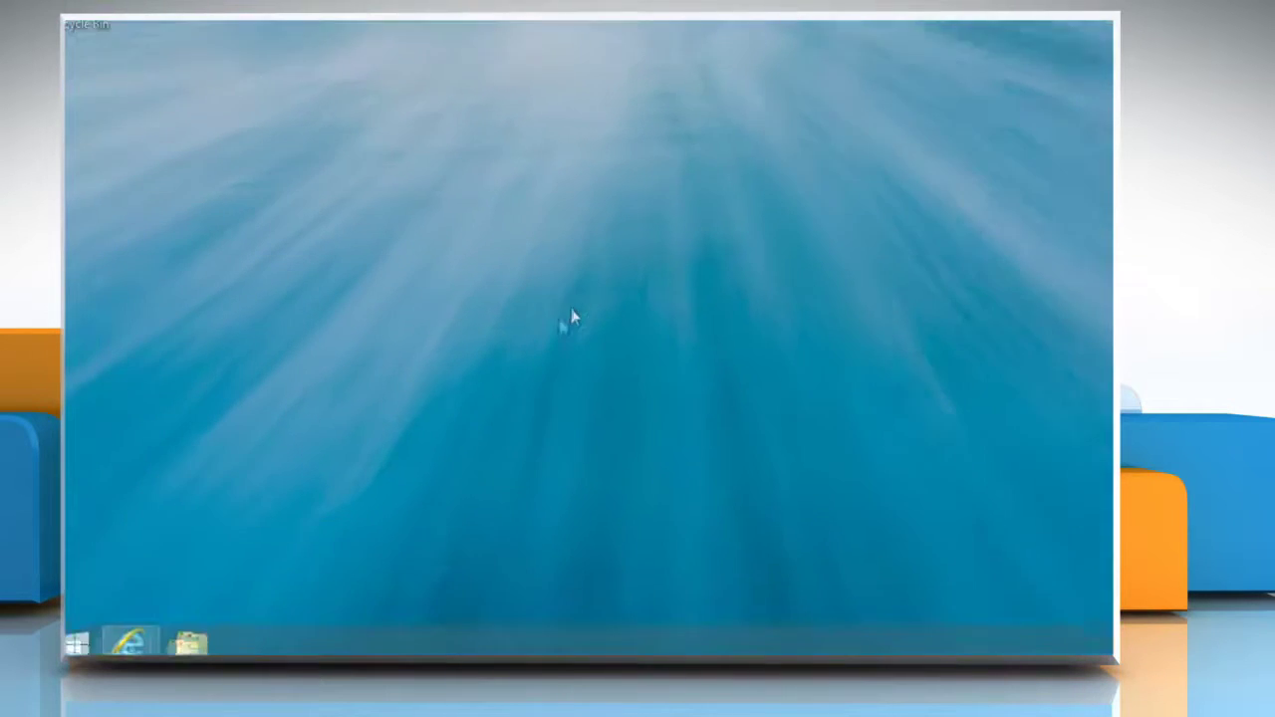
left_click(86, 634)
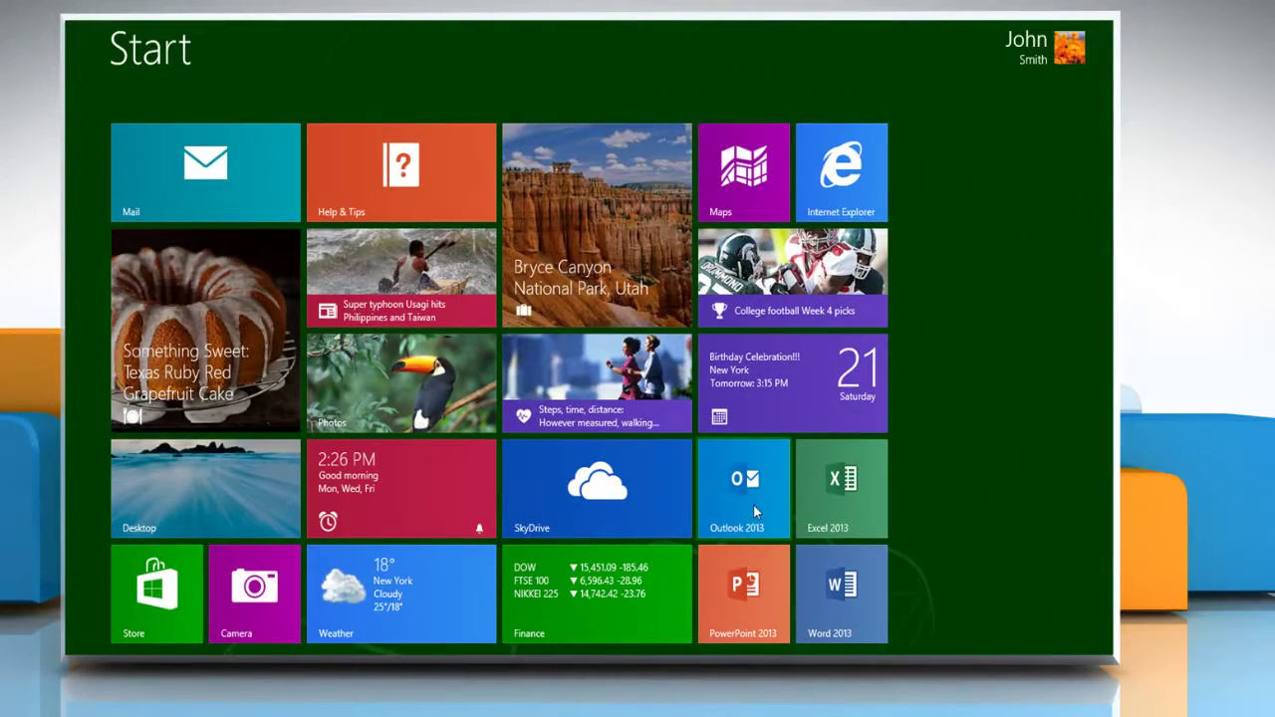
left_click(754, 508)
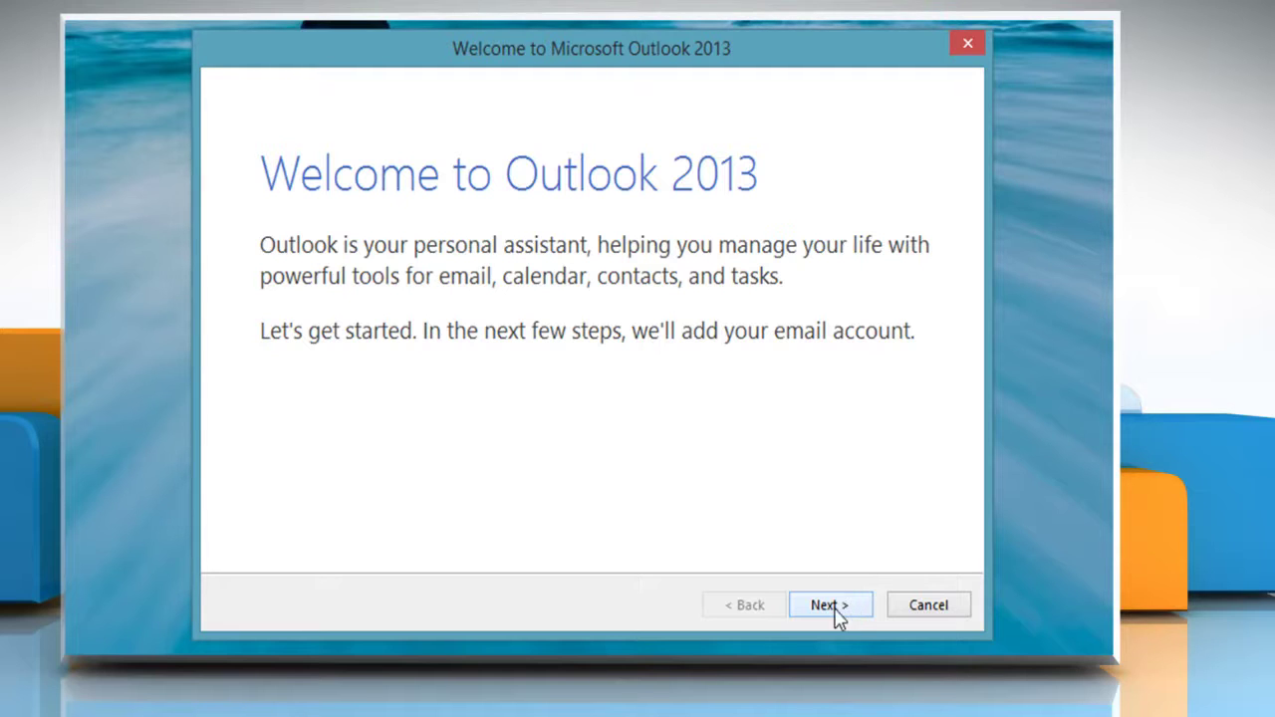
Begin adding an e-mail account with manual setup and pick POP or IMAP as the service.
left_click(830, 606)
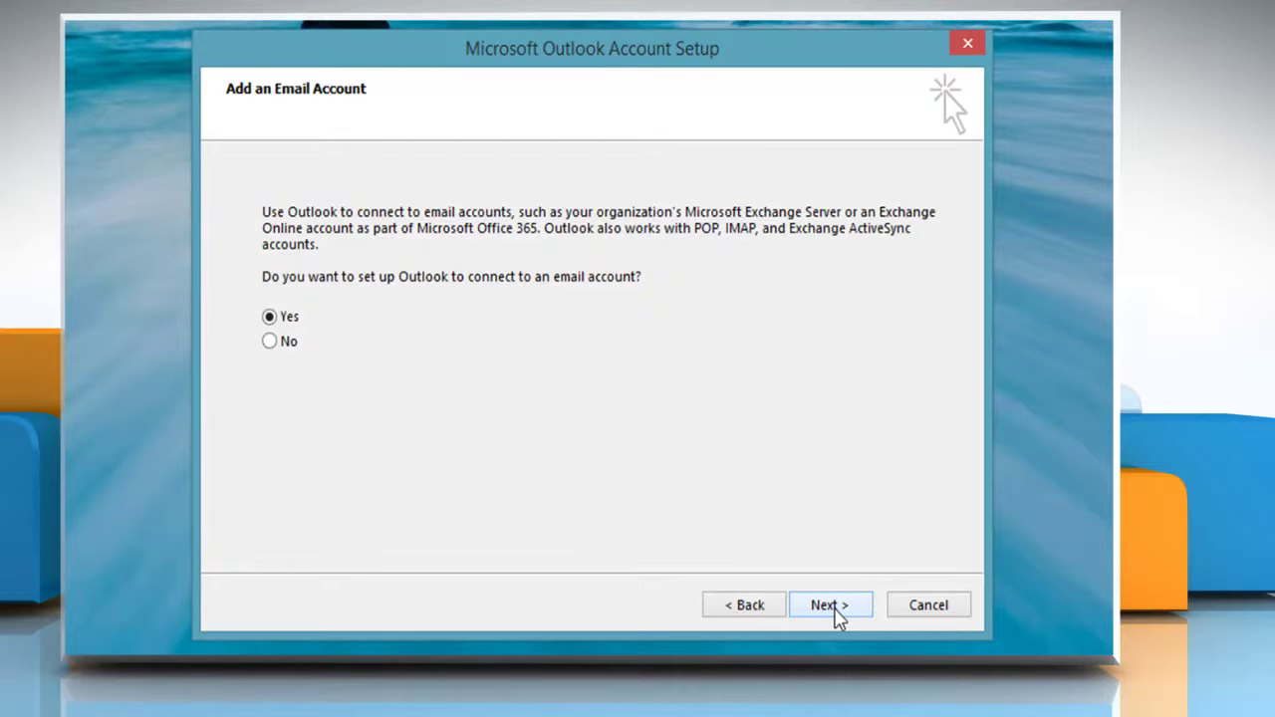
left_click(830, 606)
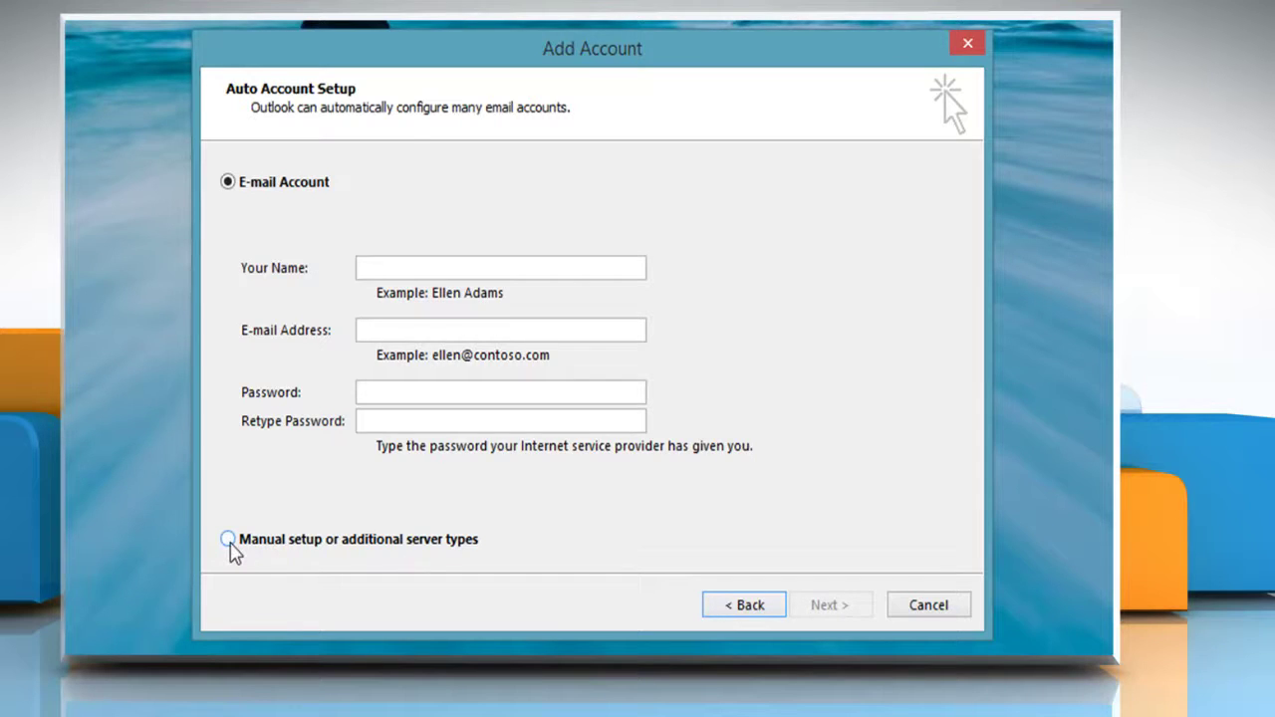
left_click(228, 538)
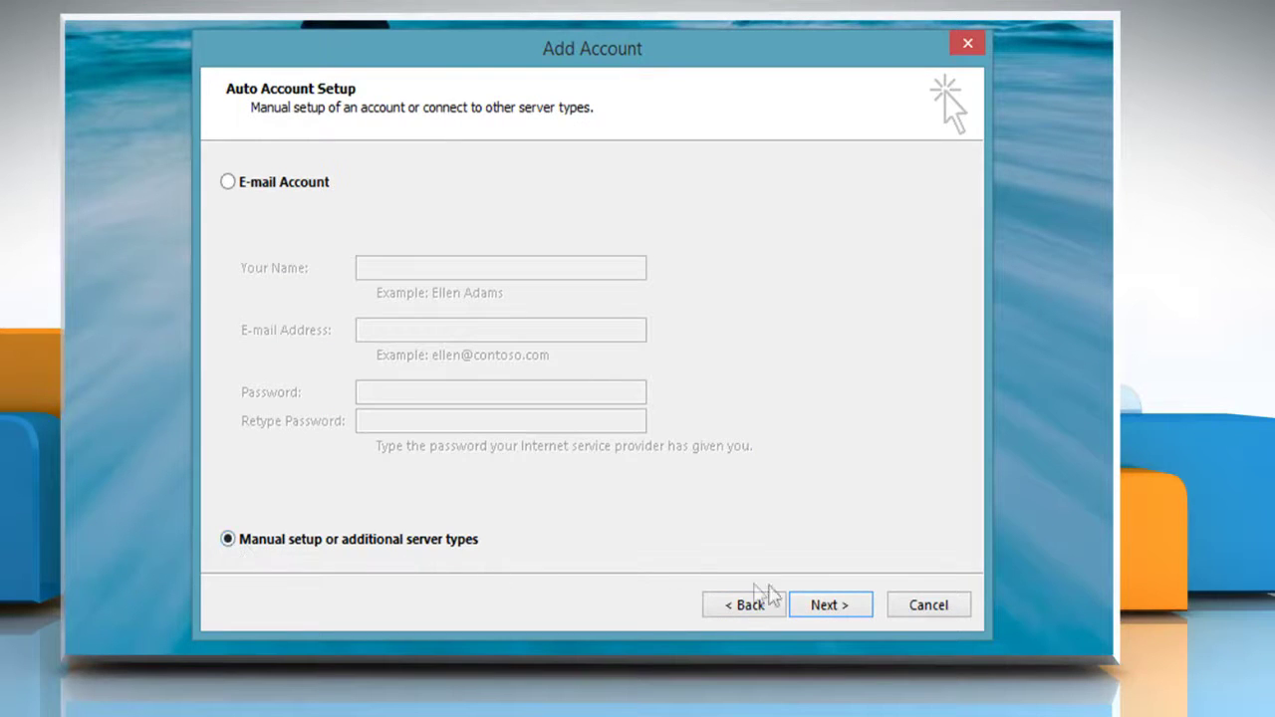
left_click(828, 607)
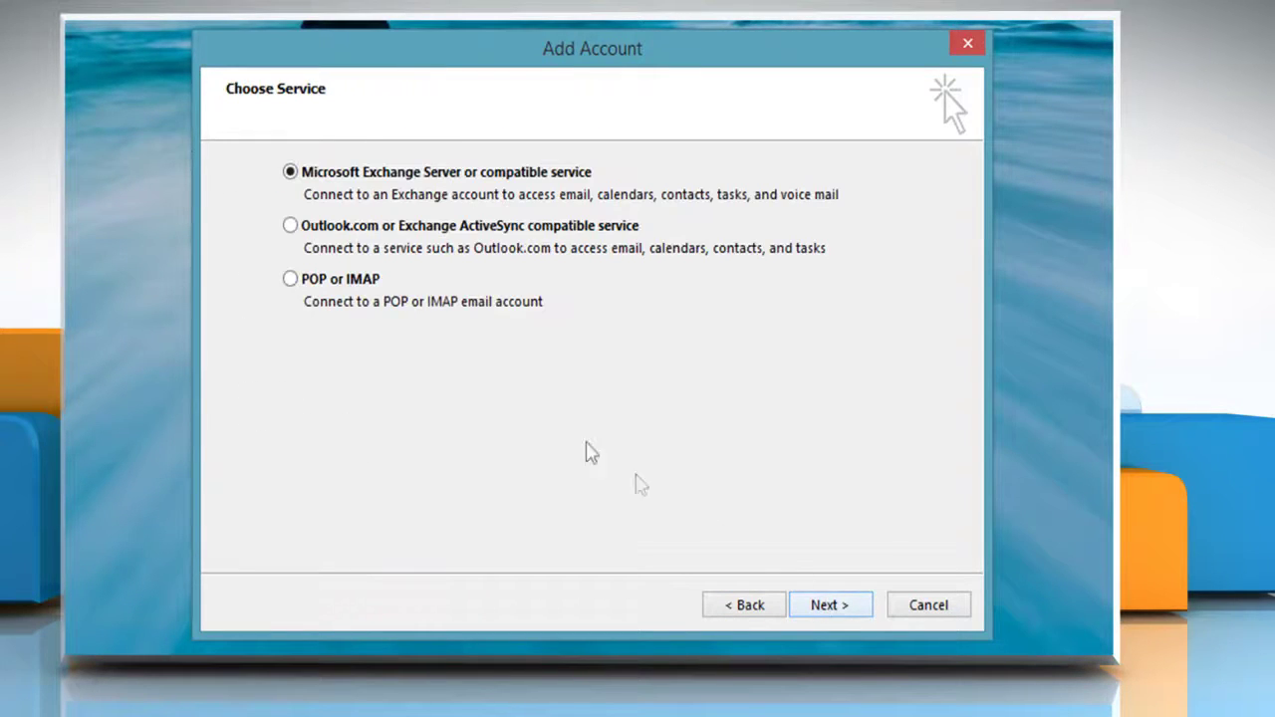
left_click(292, 282)
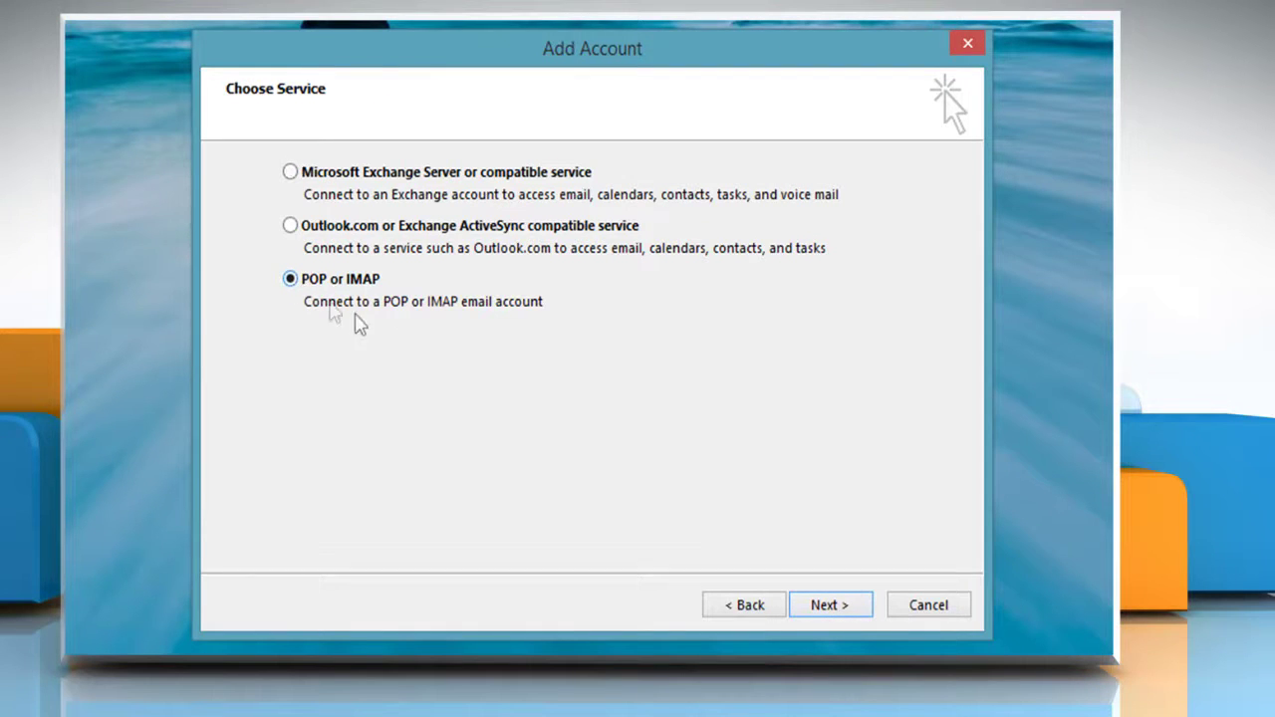
Enter the user's name and Gmail address, keeping POP3 as the account type.
left_click(824, 606)
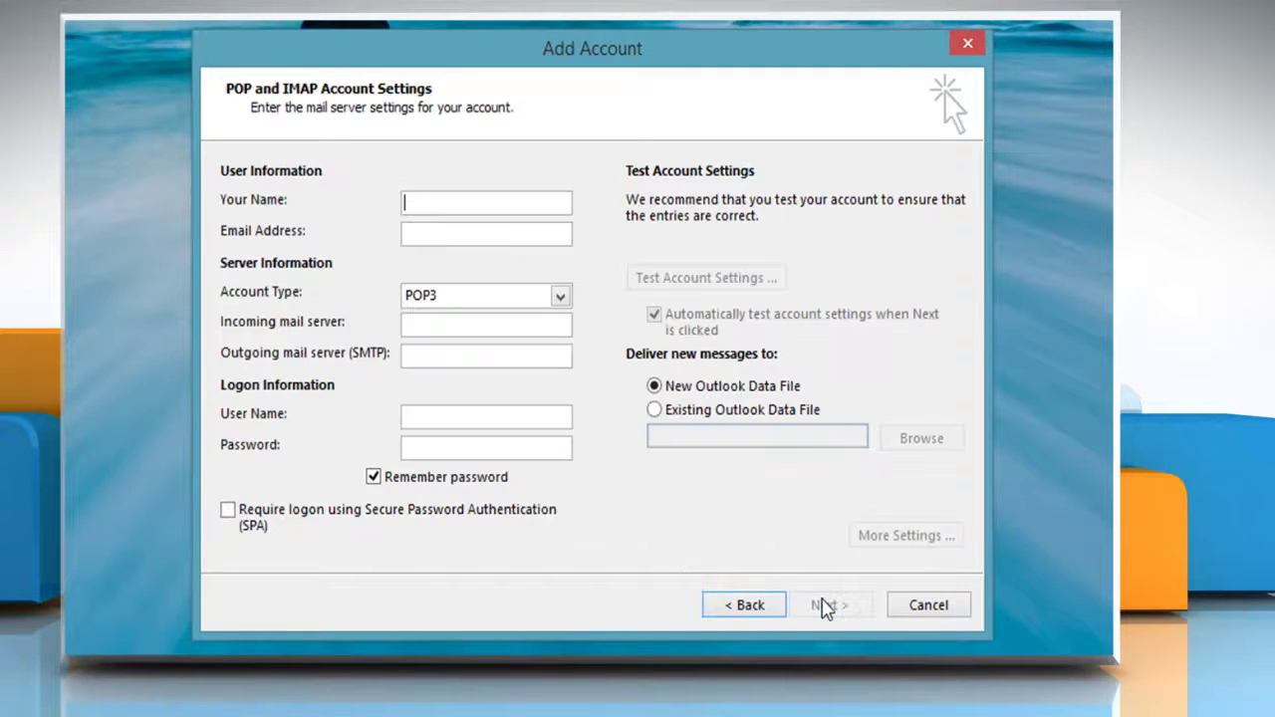
type("Adam")
key("Tab")
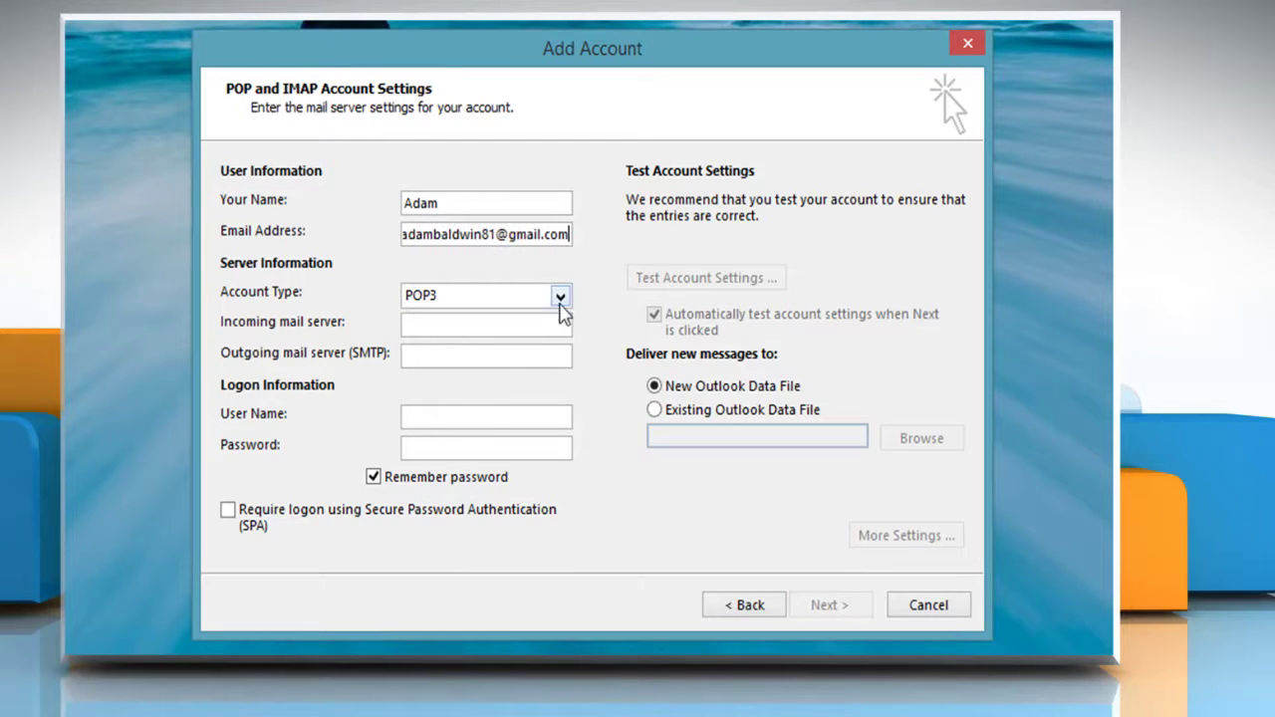
left_click(560, 300)
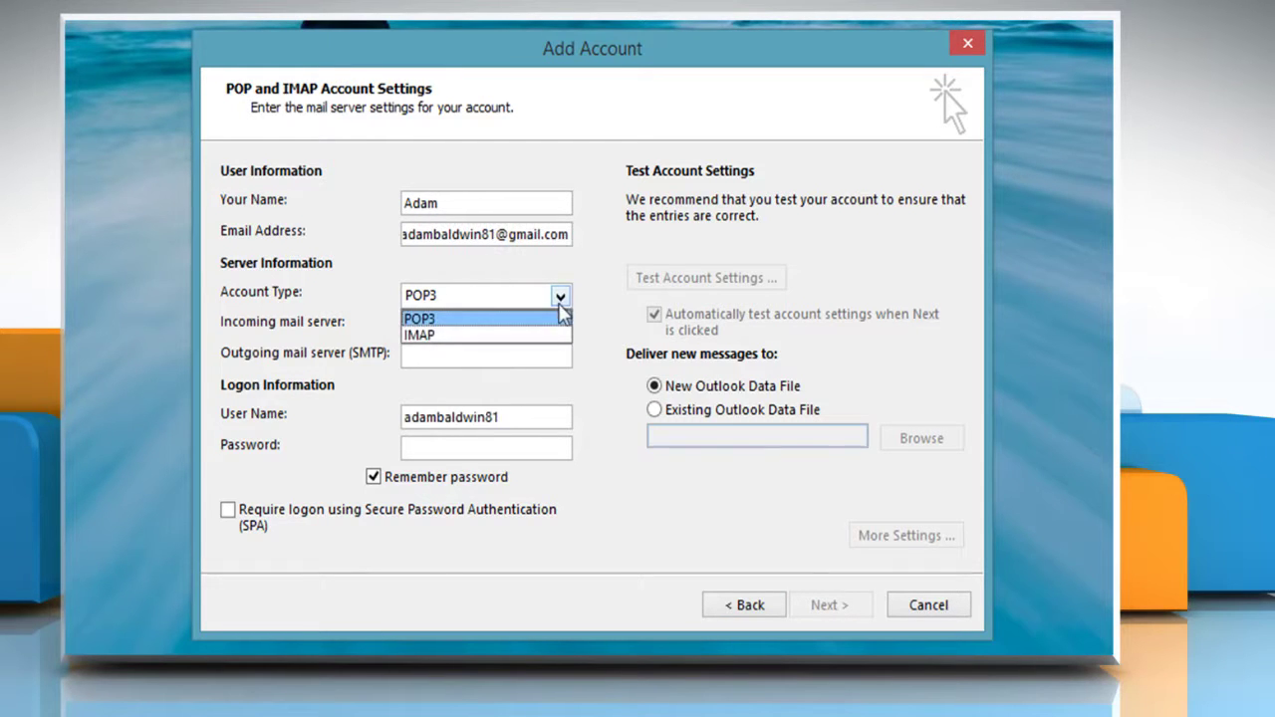
left_click(476, 319)
Set servers to pop.gmail.com and smtp.gmail.com and enter the account password.
left_click(455, 324)
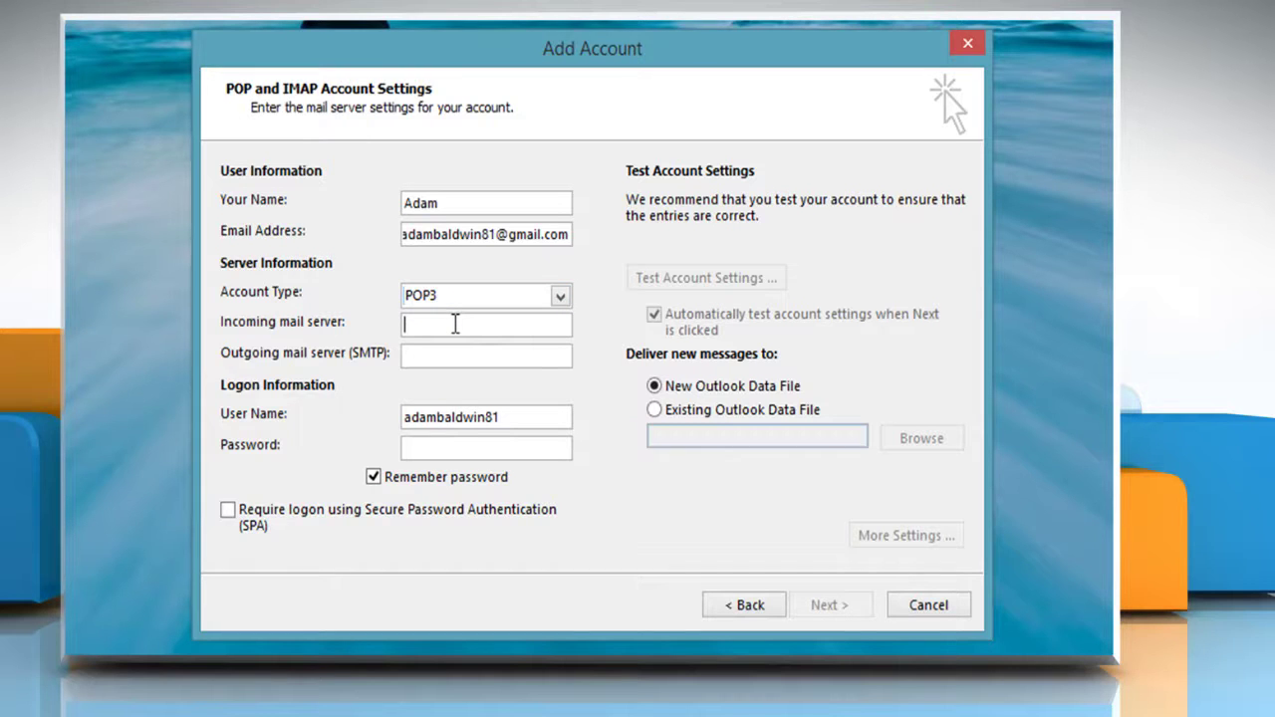
type("pop.gmail.com")
left_click(453, 356)
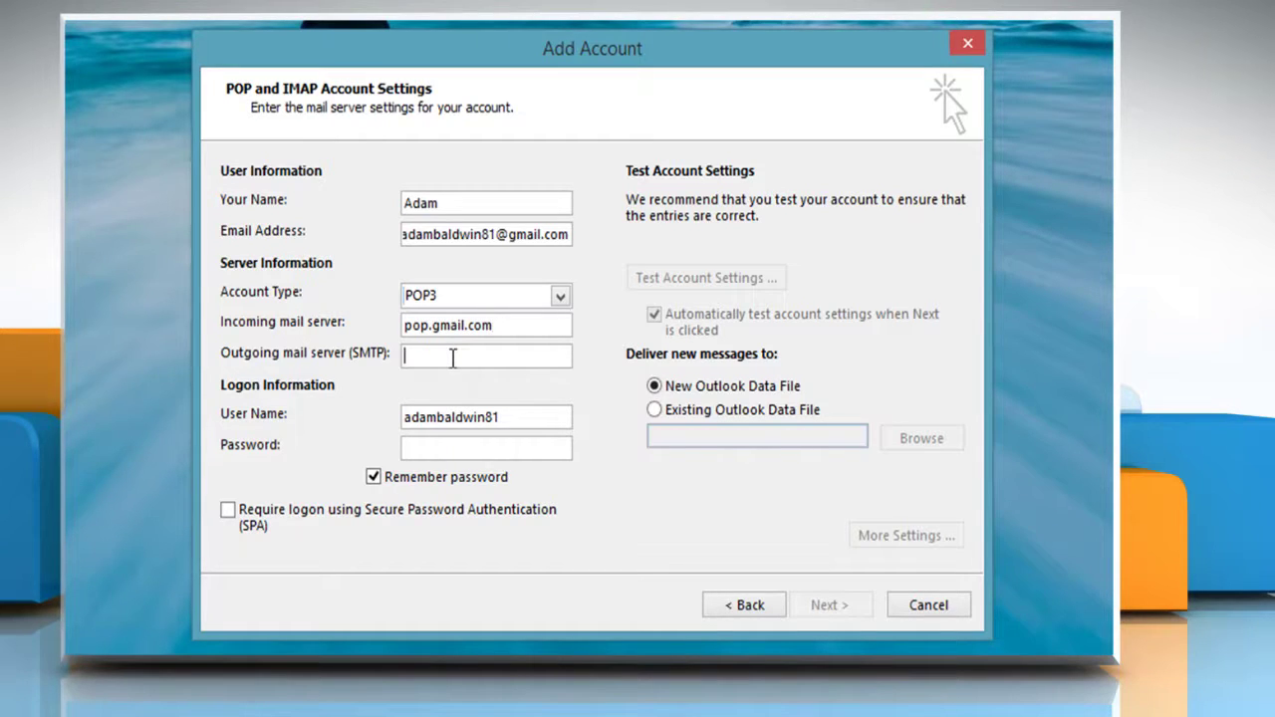
type("sm")
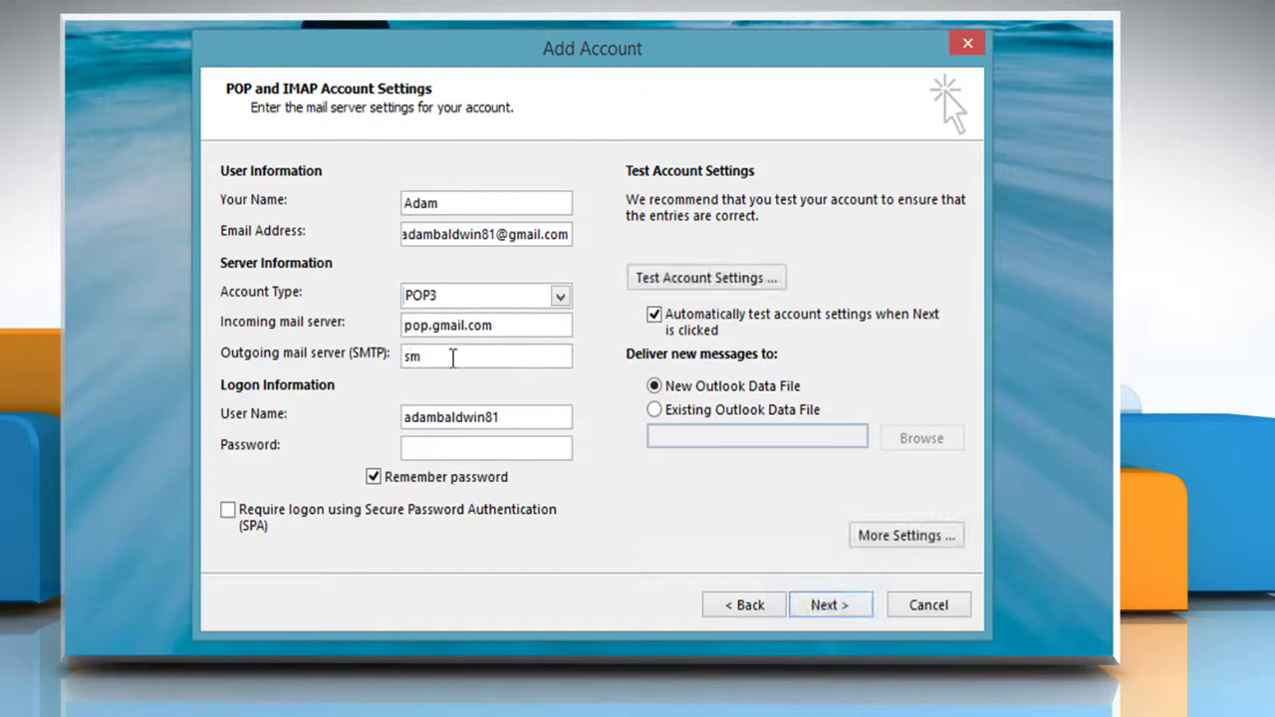
type("tp.gmail.")
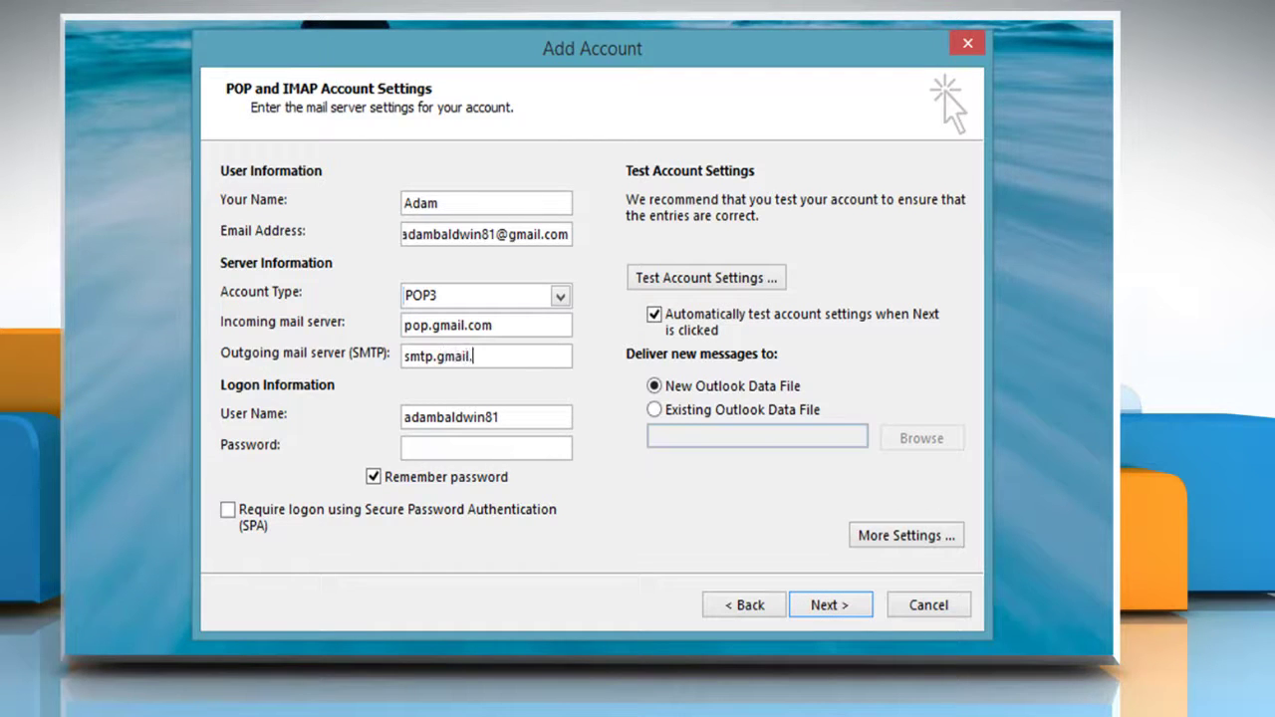
type("com")
key("Tab")
key("Tab")
type("***********")
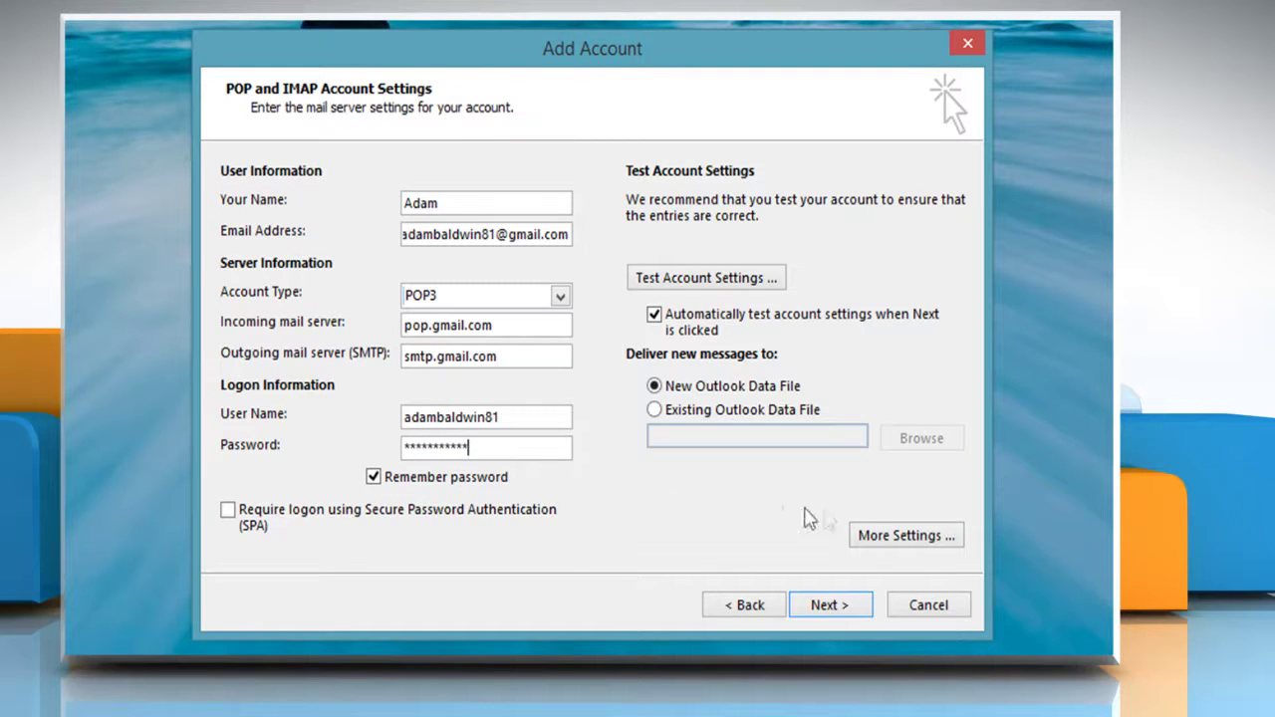
In More Settings, make the outgoing SMTP server require authentication.
left_click(881, 538)
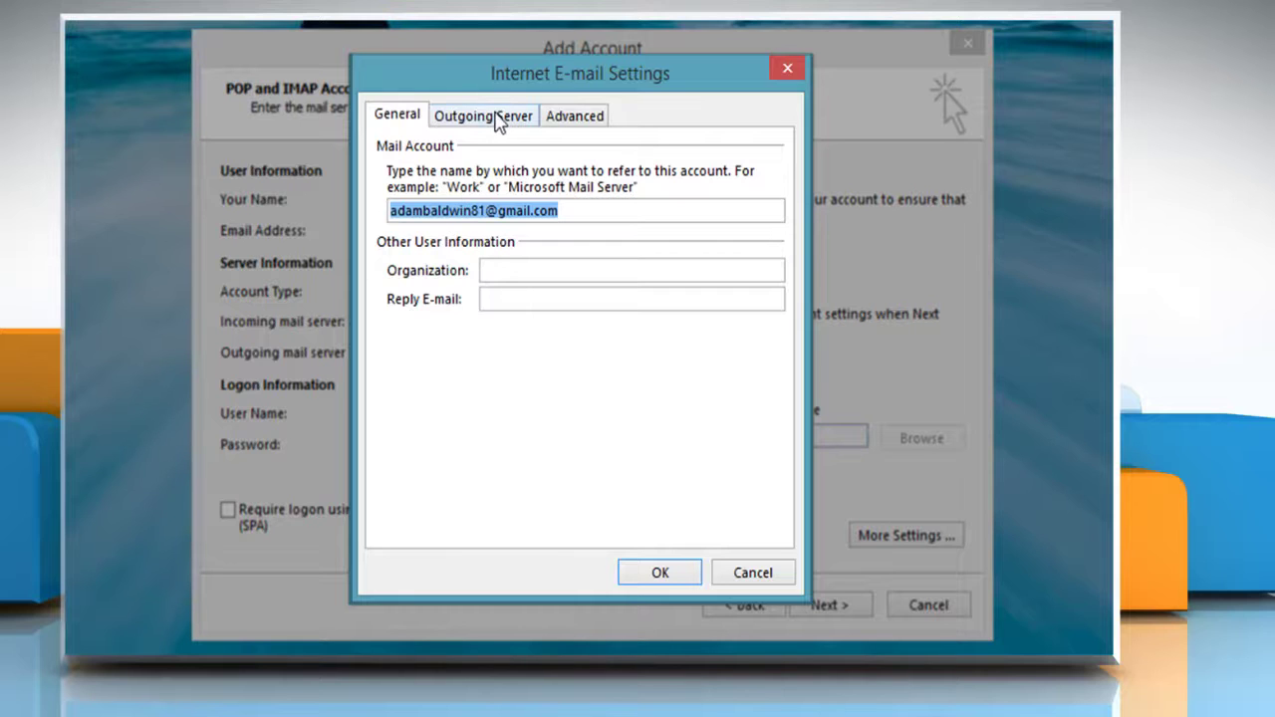
left_click(497, 116)
left_click(384, 148)
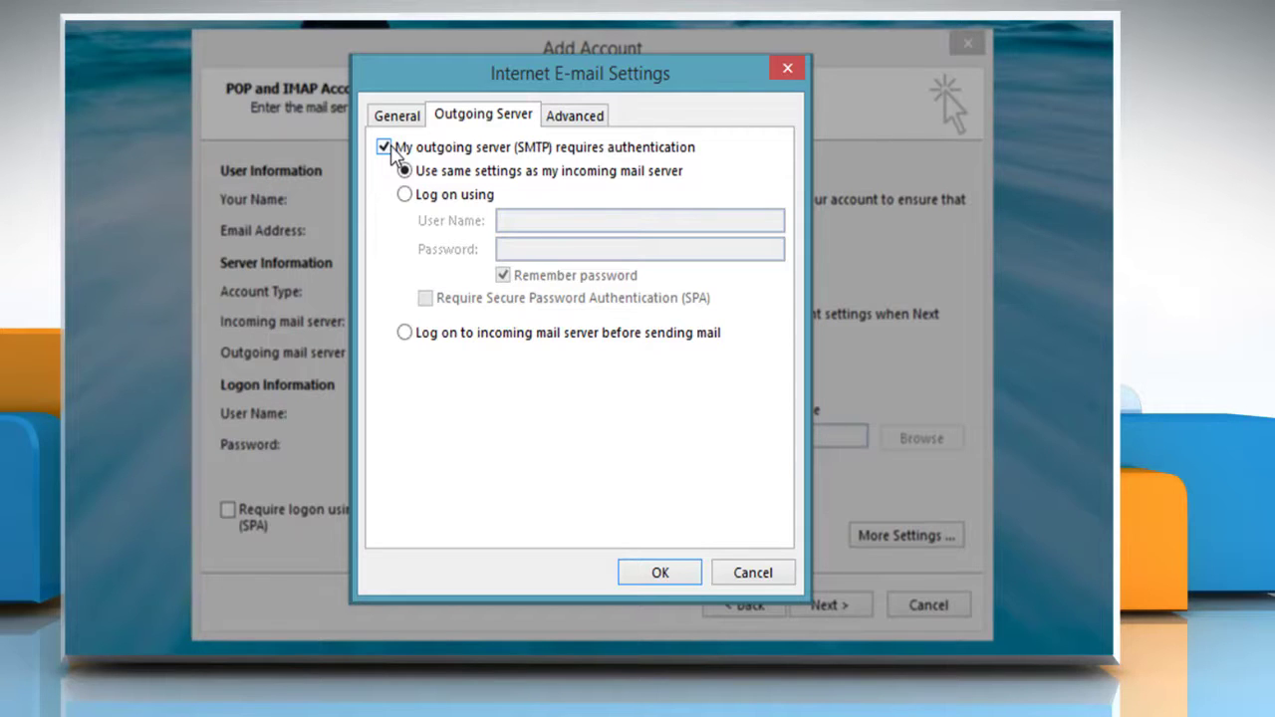
Change the incoming POP3 port to 995 and the outgoing SMTP port to 587.
left_click(588, 123)
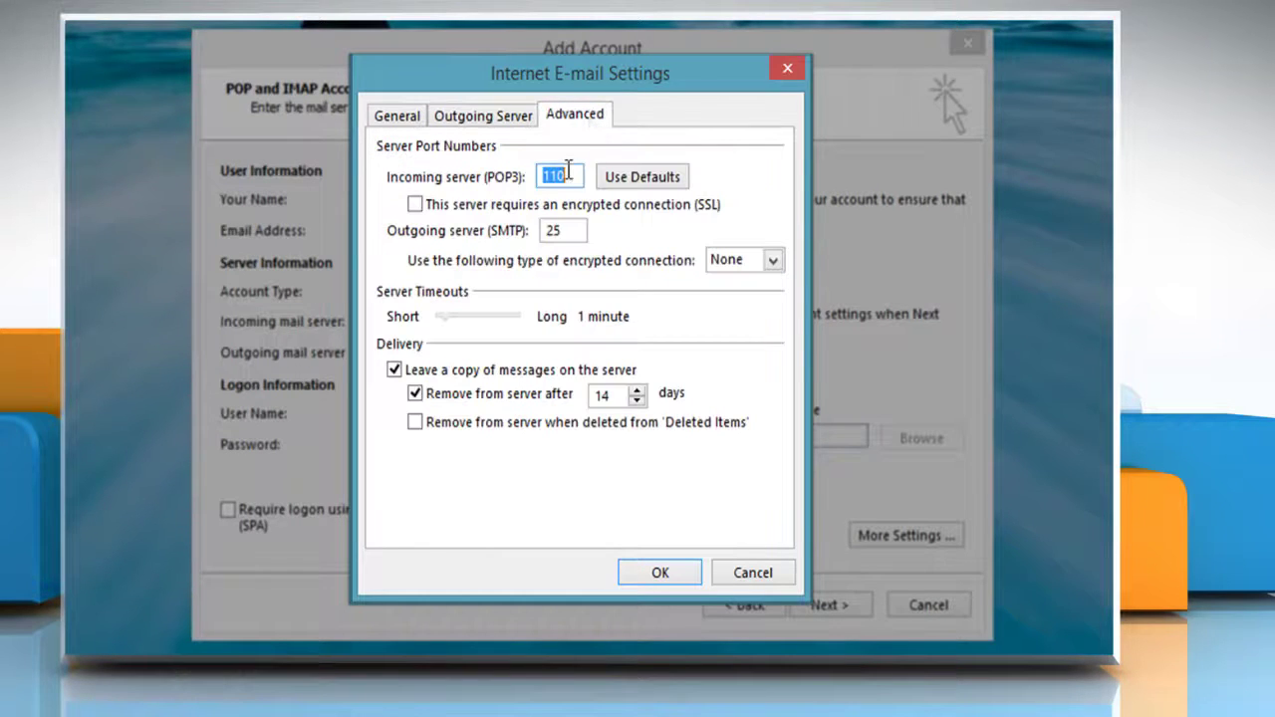
left_click(567, 177)
key("BackSpace")
key("BackSpace")
key("BackSpace")
type("995")
left_click(564, 230)
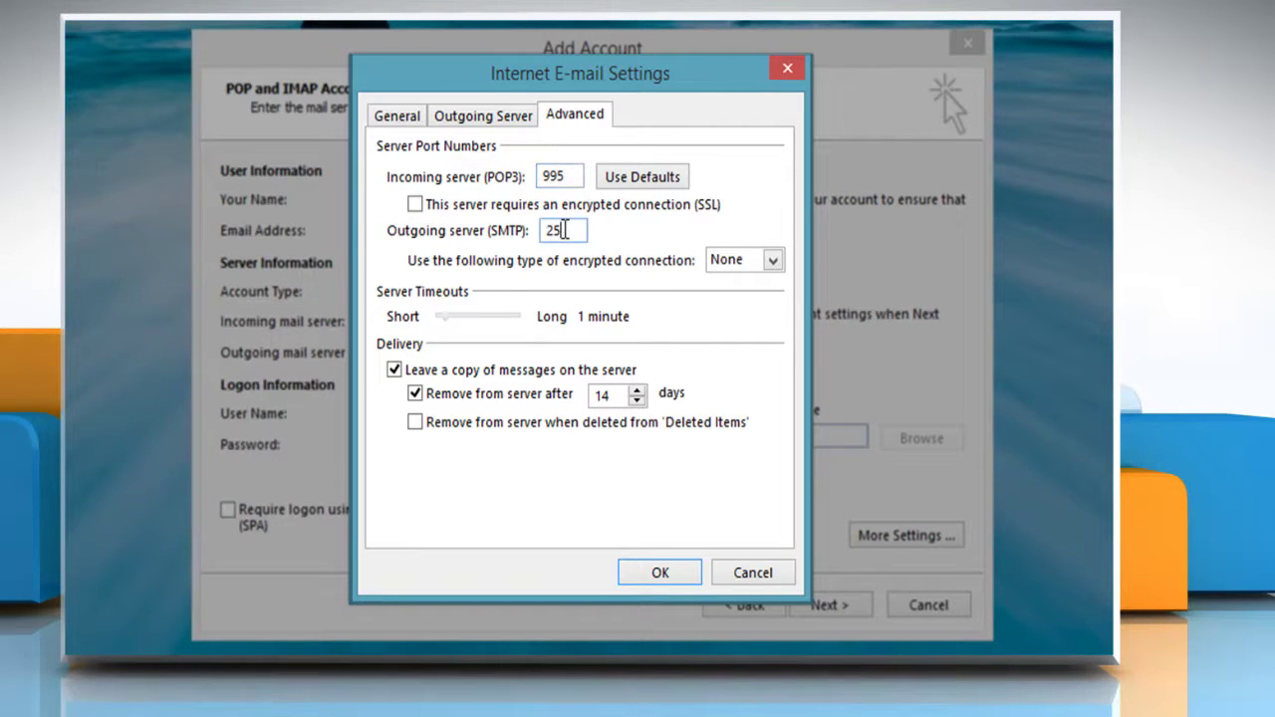
key("BackSpace")
key("BackSpace")
type("587")
Use TLS for SMTP and SSL for POP3, stop leaving server copies, and apply.
left_click(773, 260)
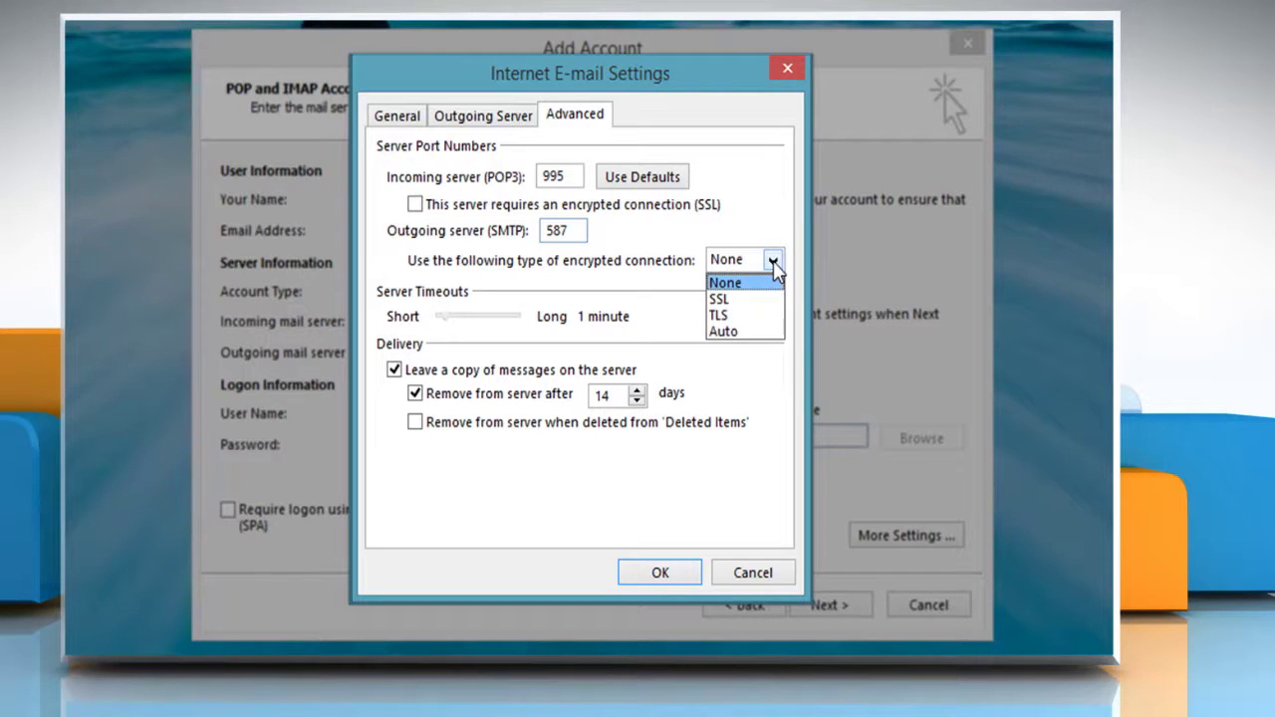
left_click(745, 315)
left_click(415, 205)
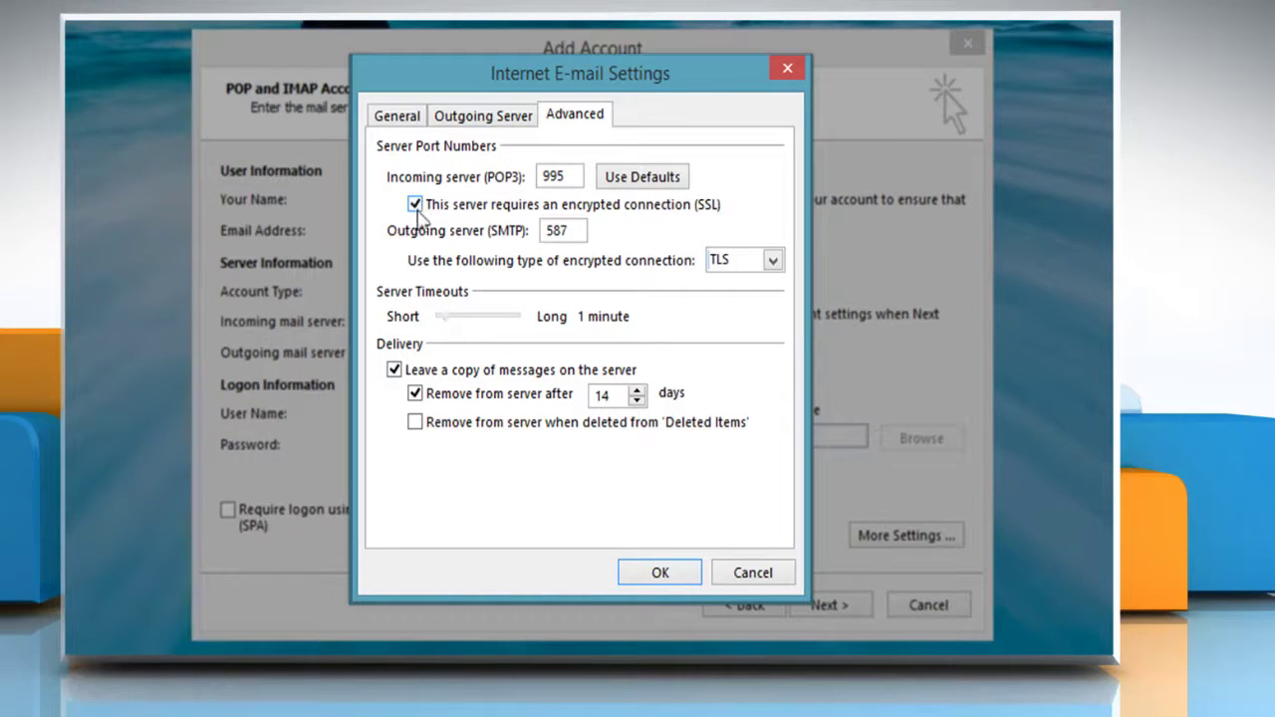
left_click(394, 370)
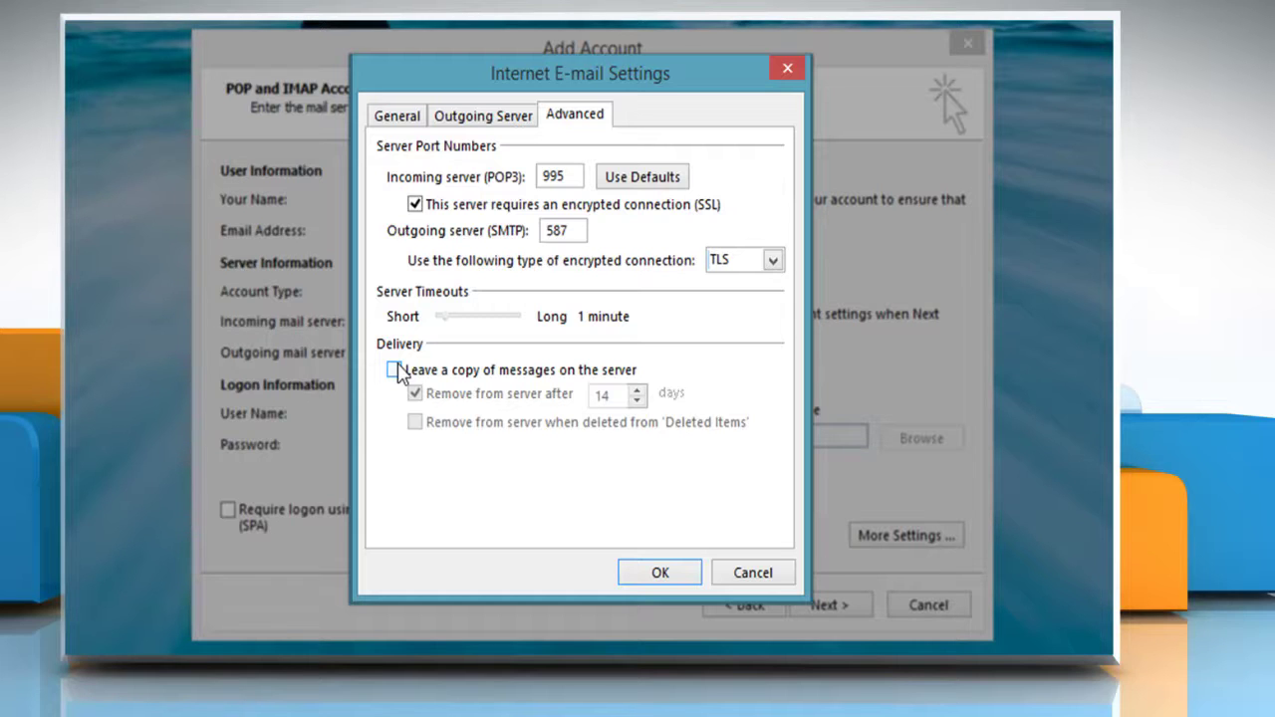
left_click(689, 583)
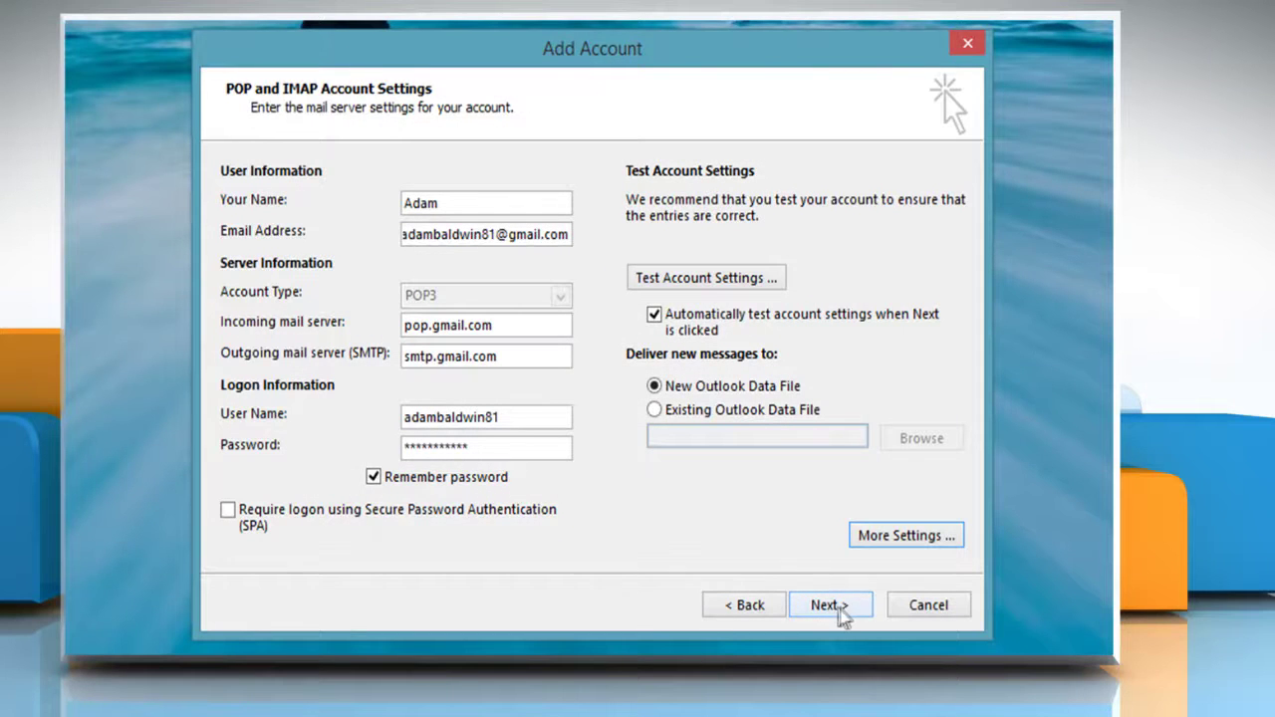
Test the account settings and finish the wizard so Outlook starts.
left_click(840, 606)
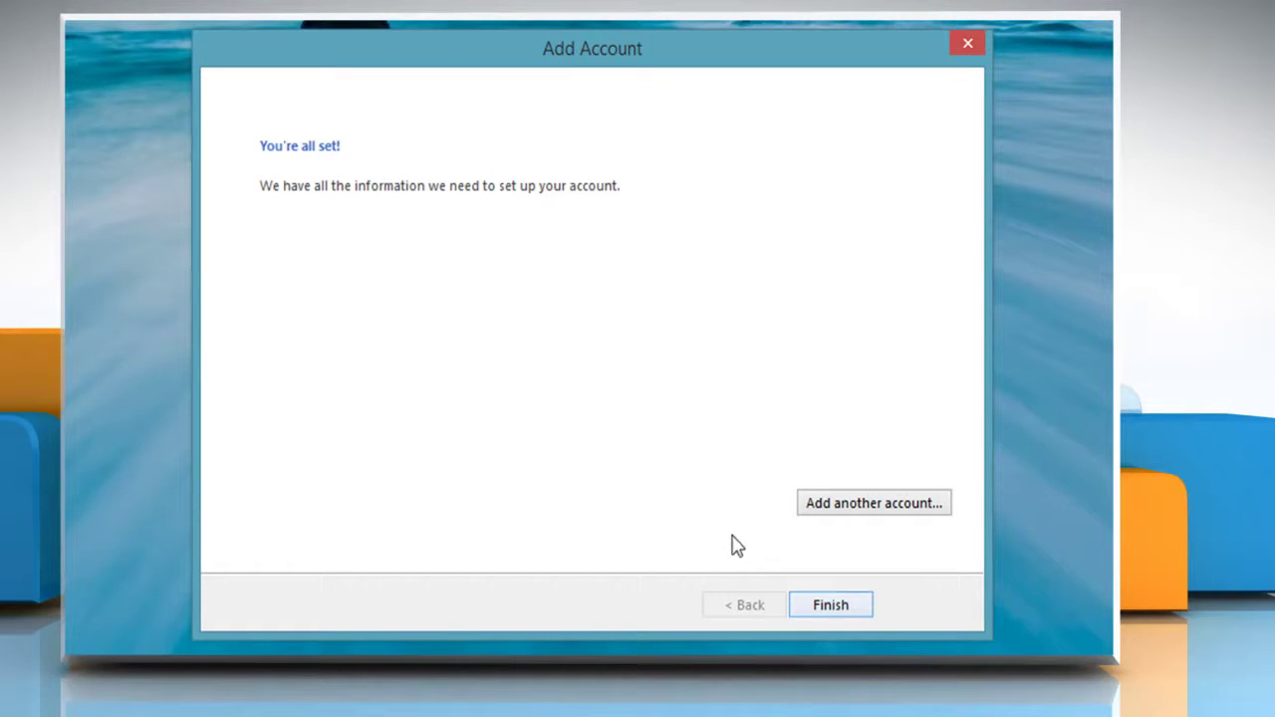
left_click(864, 607)
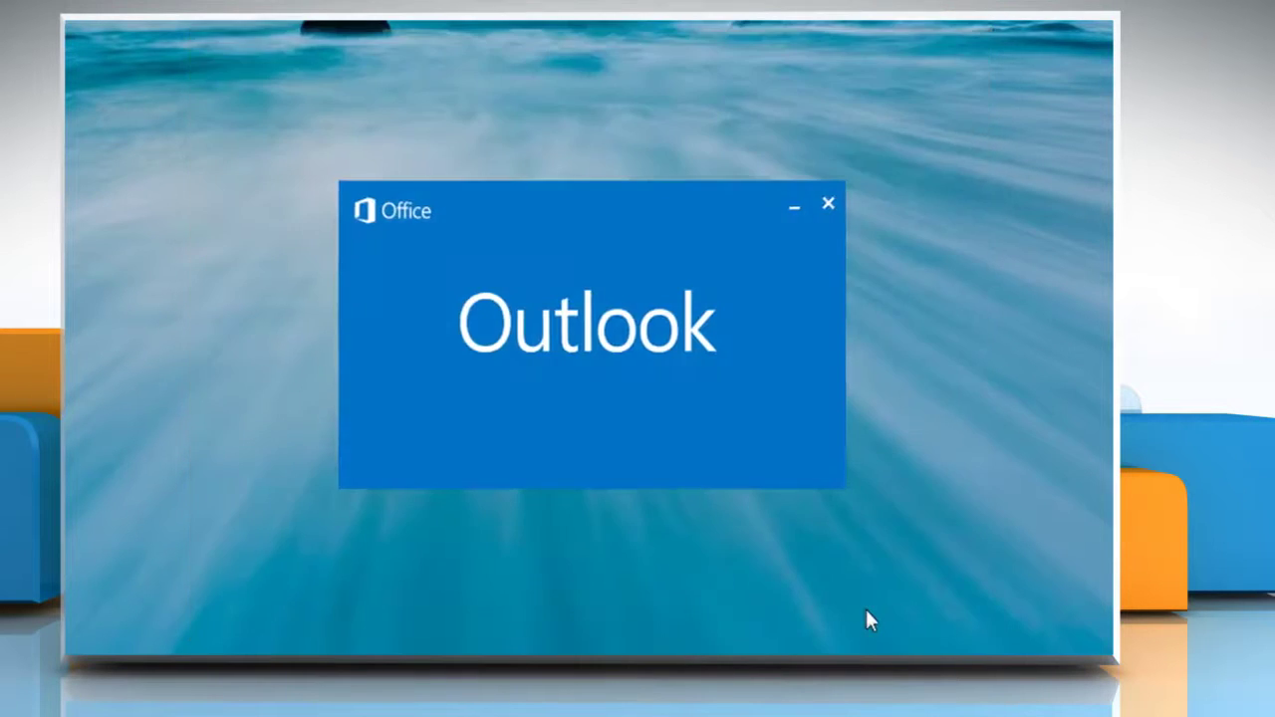